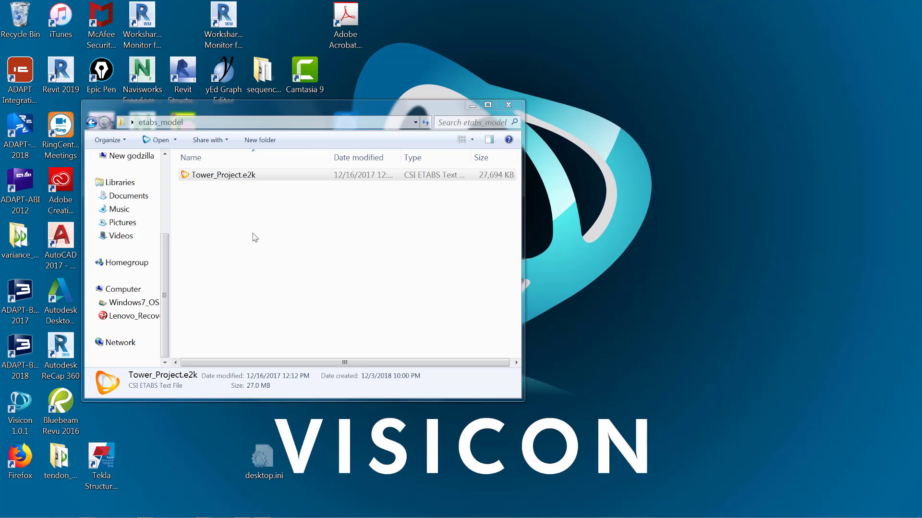
- Open Tower_Project.e2k in Visicon and list its component types sorted by total count, highest first
double_click(188, 180)
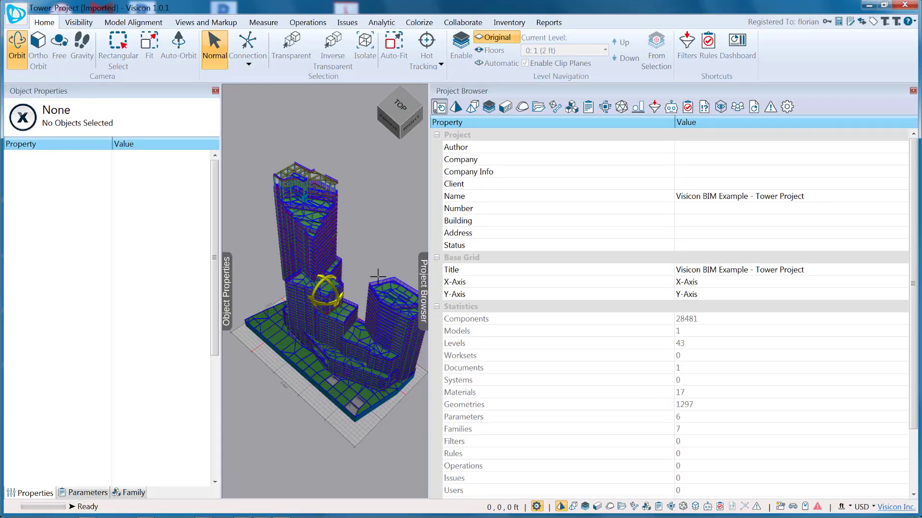
left_click(78, 22)
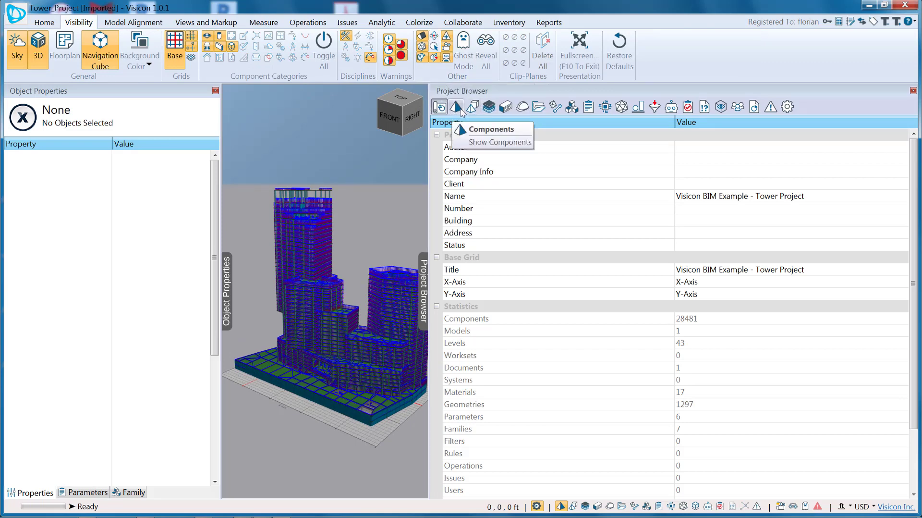
left_click(456, 107)
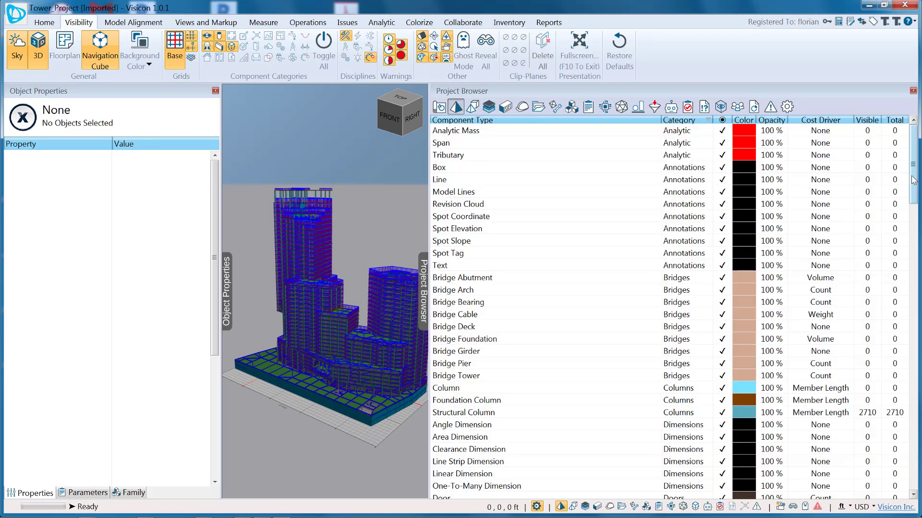
left_click(901, 121)
- Turn on Isolate selection mode and isolate the area loads, structural beams, floors, walls and columns one type at a time
left_click(44, 22)
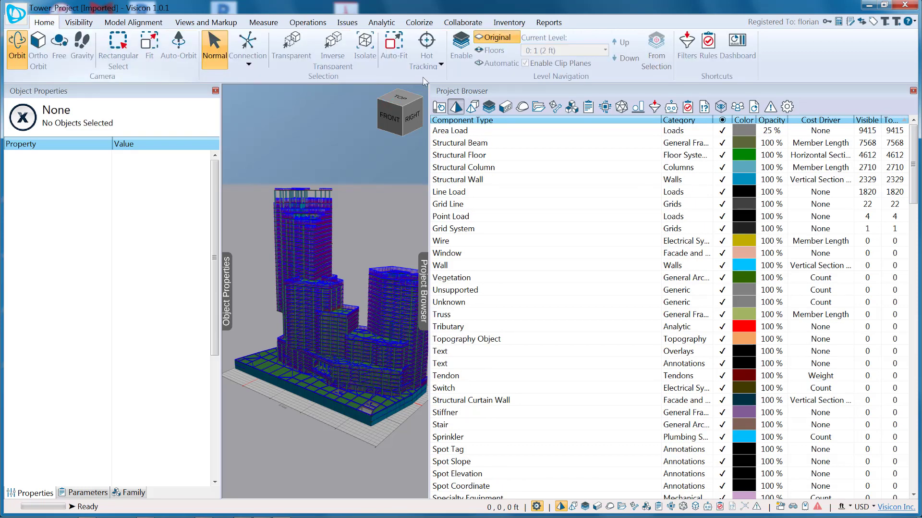
left_click(365, 52)
left_click(621, 131)
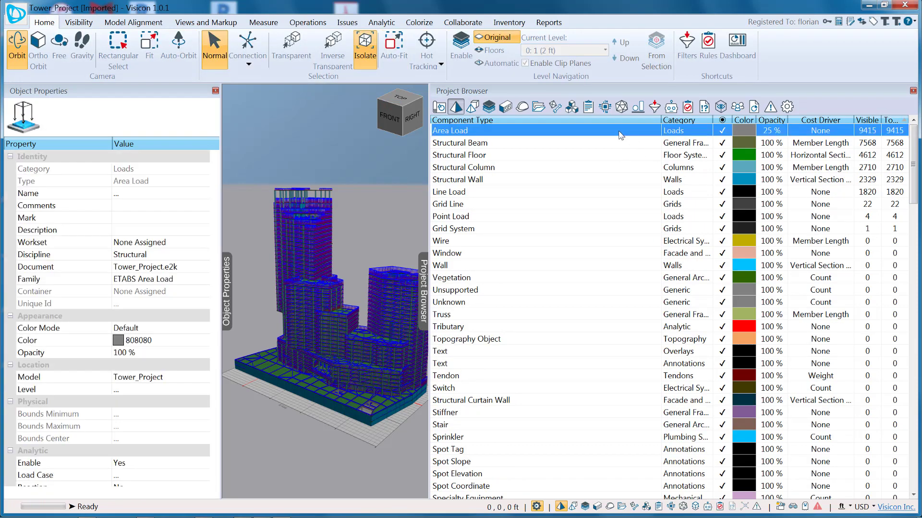
left_click(564, 143)
left_click(557, 155)
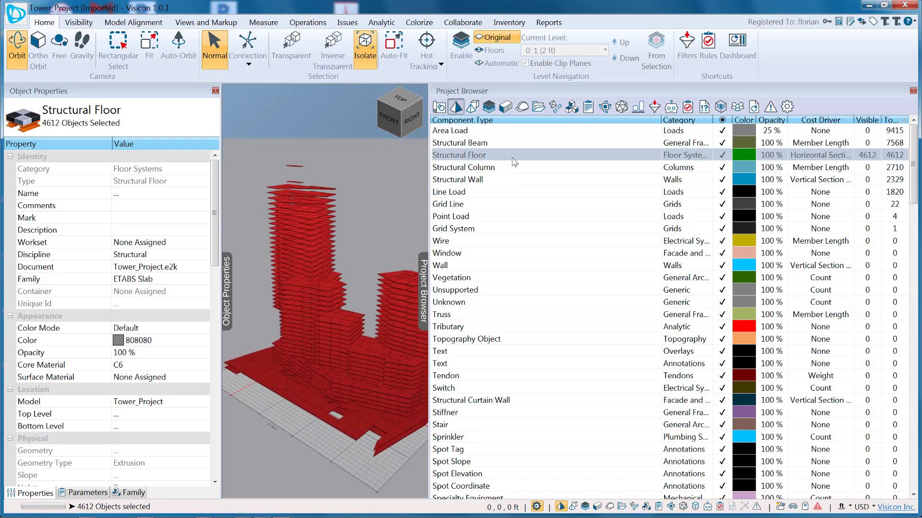
left_click(503, 169)
left_click(504, 179)
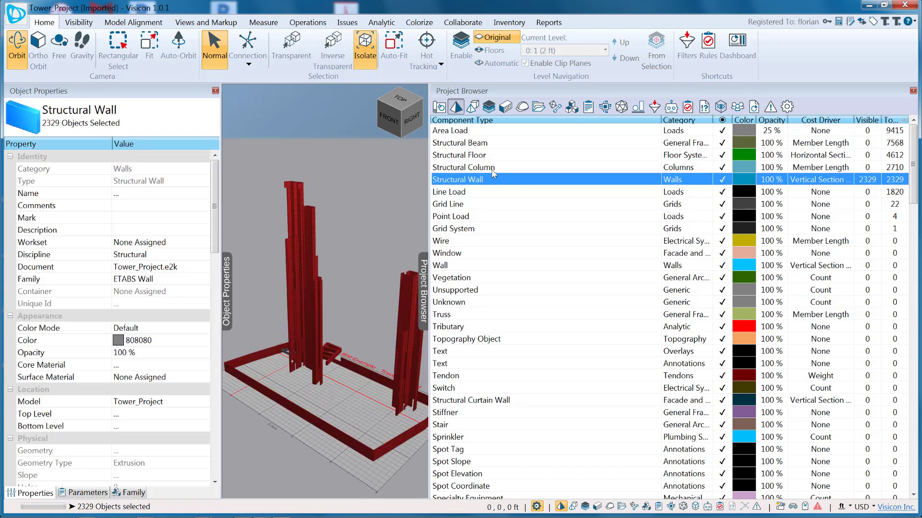
left_click(496, 168)
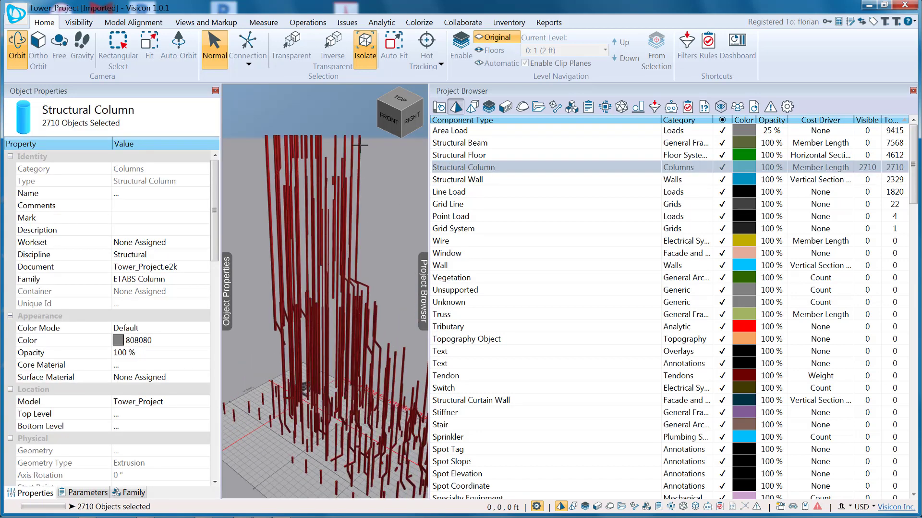
- Examine the properties and section parameters of a single structural column at the tower's top, and clear the selection
left_click(360, 144)
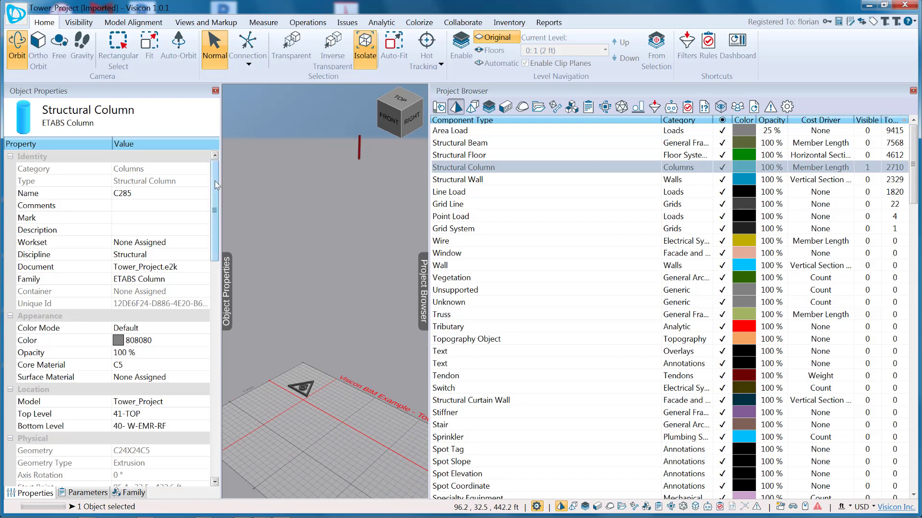
left_click_drag(217, 186, 209, 239)
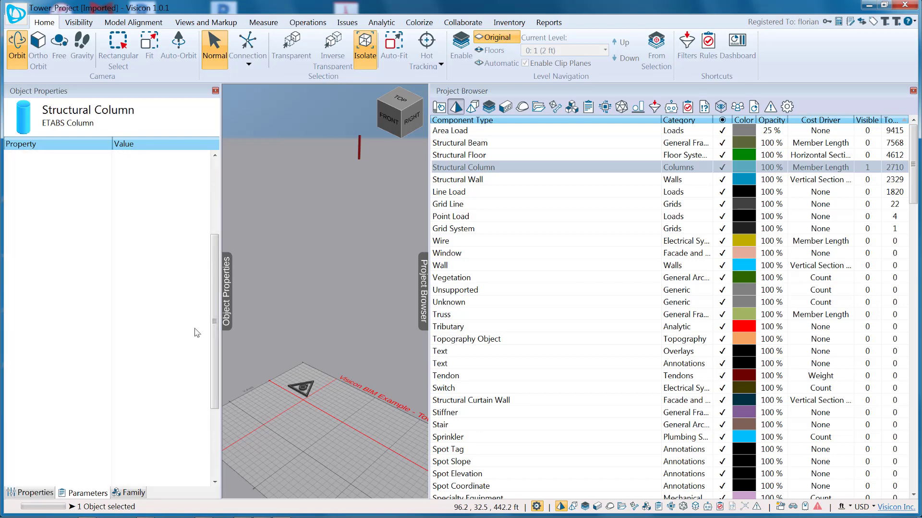
left_click_drag(197, 333, 218, 186)
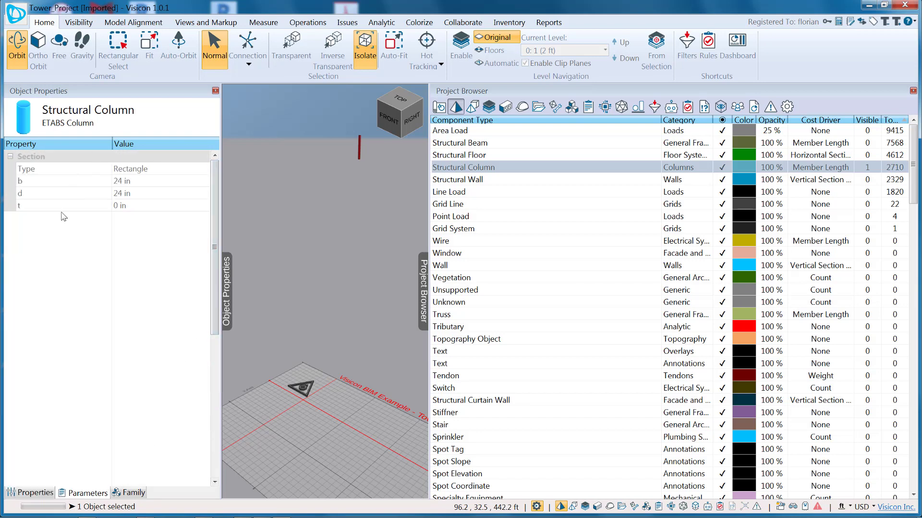
left_click(40, 493)
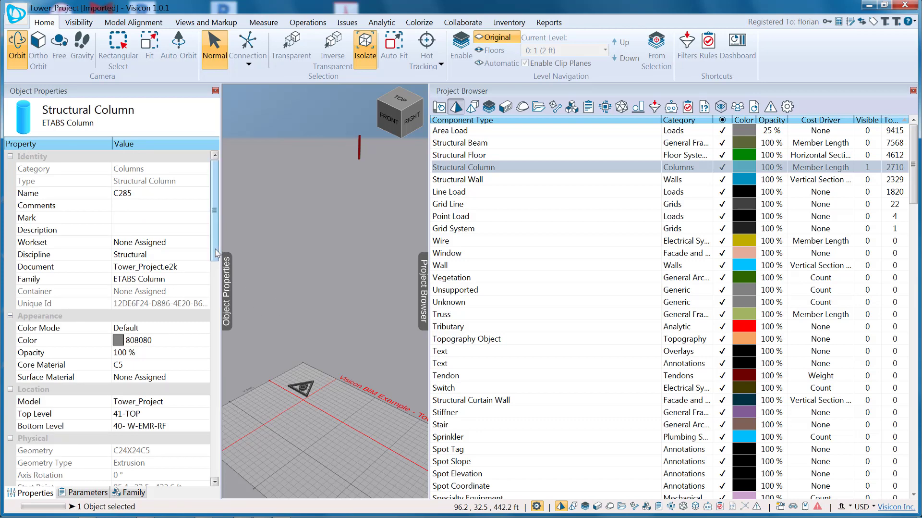
key("Escape")
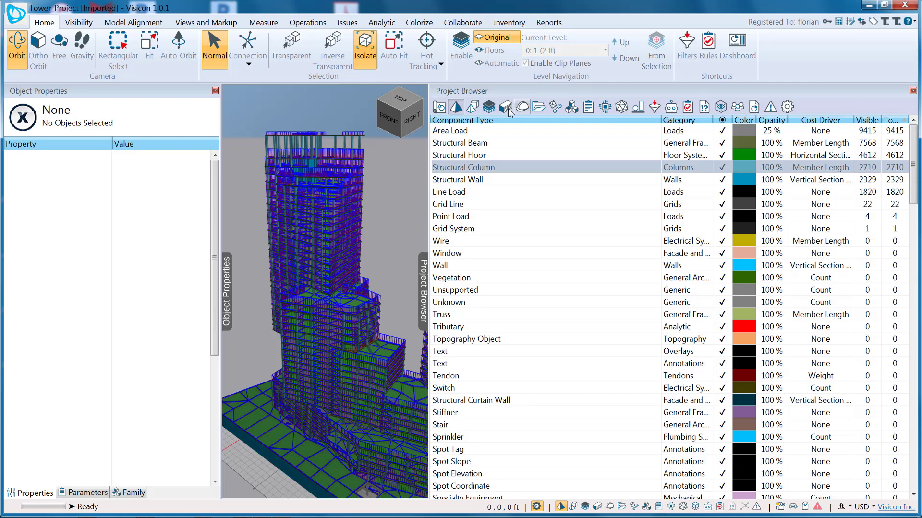
- List the model's materials sorted by number of uses, highest first, and isolate the objects made of C6 concrete
left_click(506, 107)
left_click(895, 120)
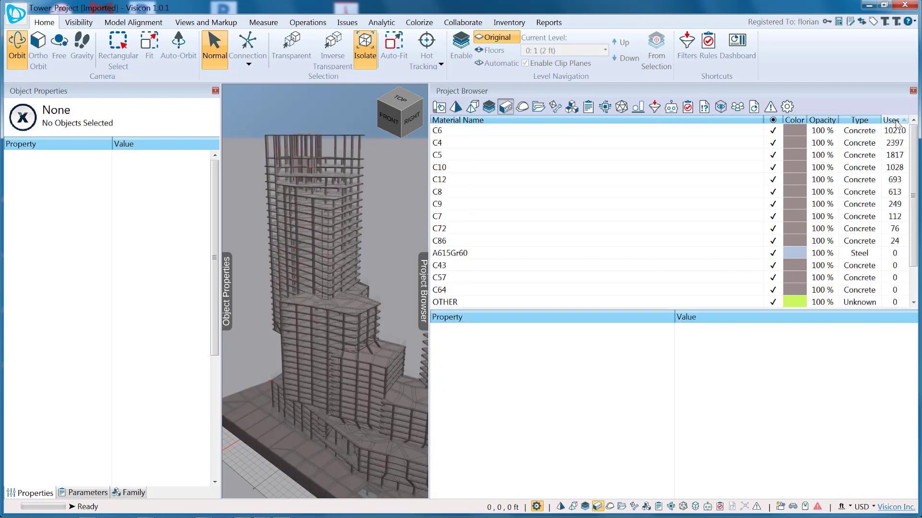
left_click(483, 130)
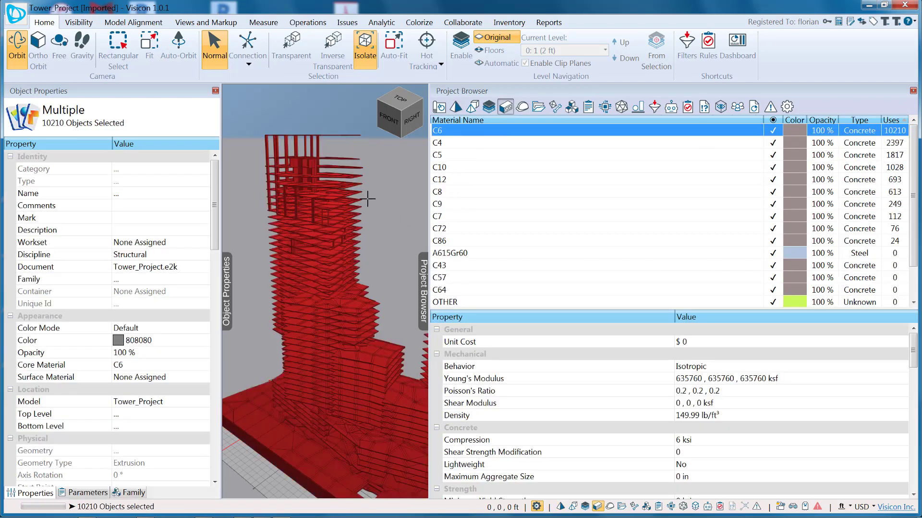
left_click_drag(392, 270, 411, 198)
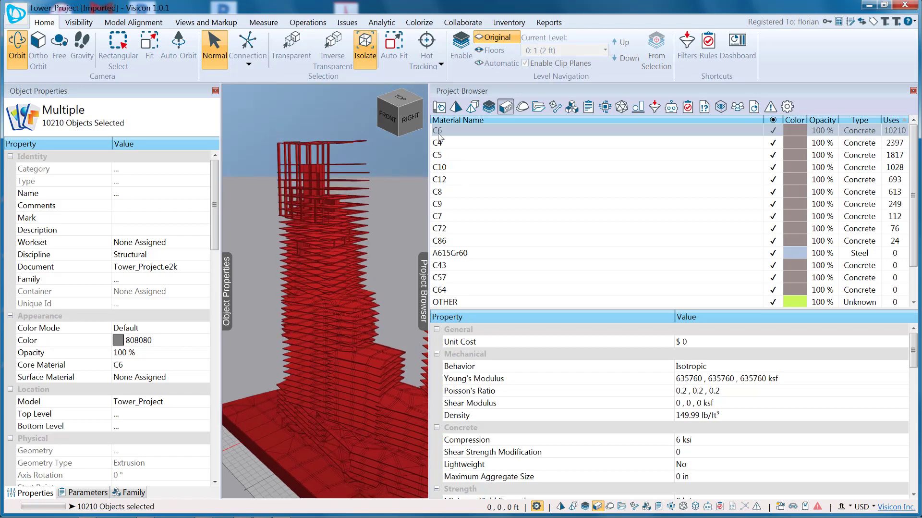
- Color the concrete materials in the model: C6 dark red, C4 green, C5 dark blue and C10 yellow
left_click(797, 132)
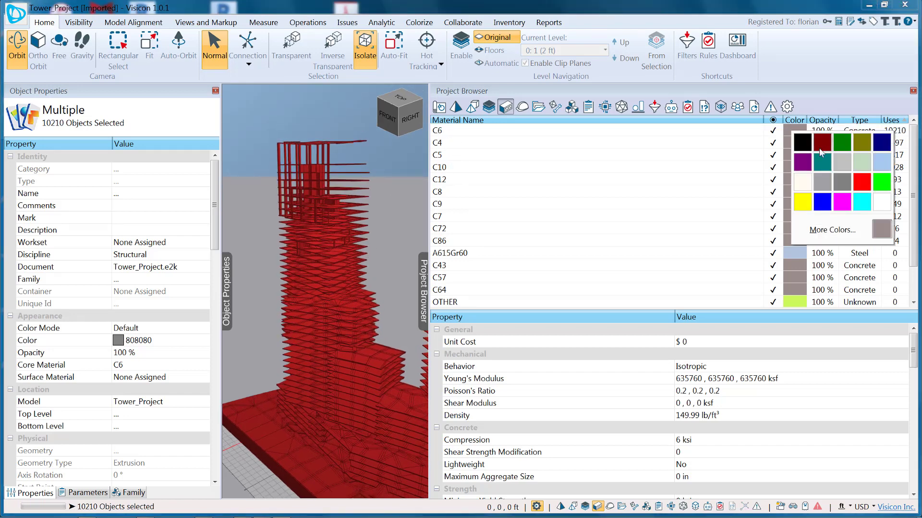
left_click(820, 144)
left_click(797, 145)
left_click(796, 145)
left_click(849, 162)
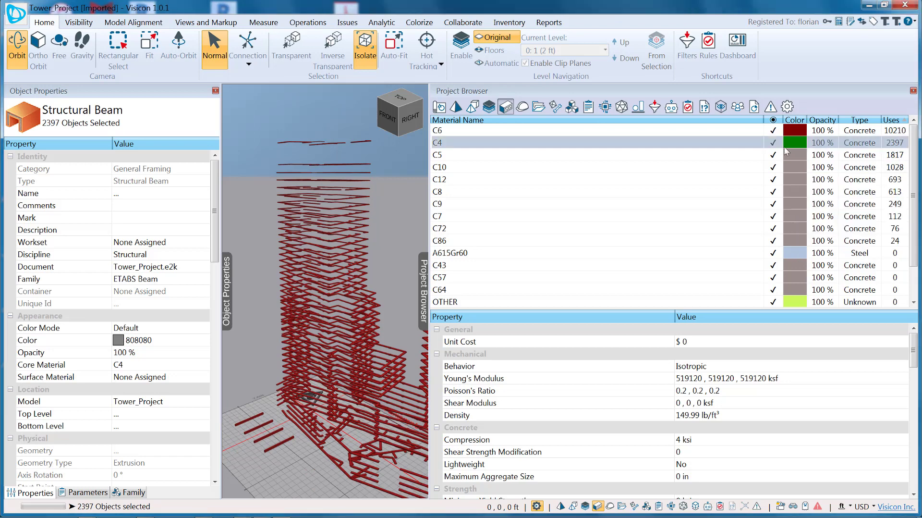
left_click(796, 156)
left_click(797, 155)
left_click(860, 176)
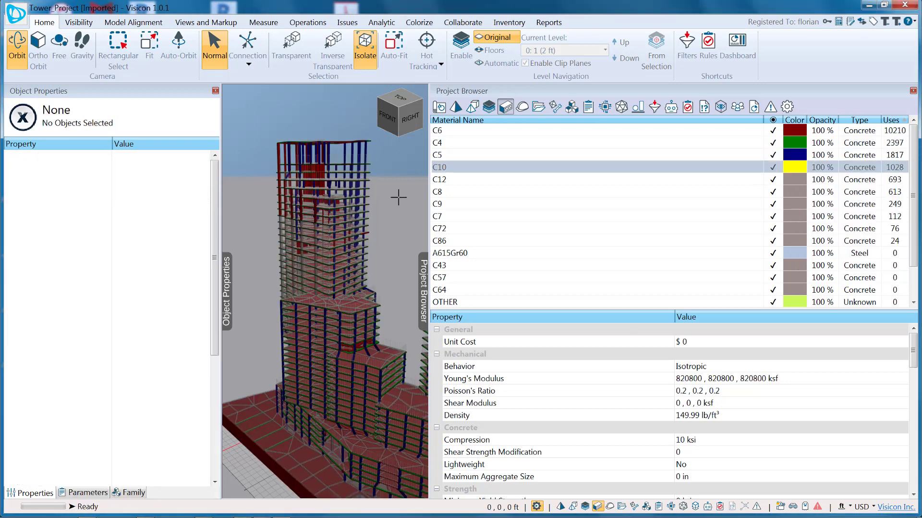
middle_click_drag(395, 312, 366, 233)
scroll(366, 234, "down", 1)
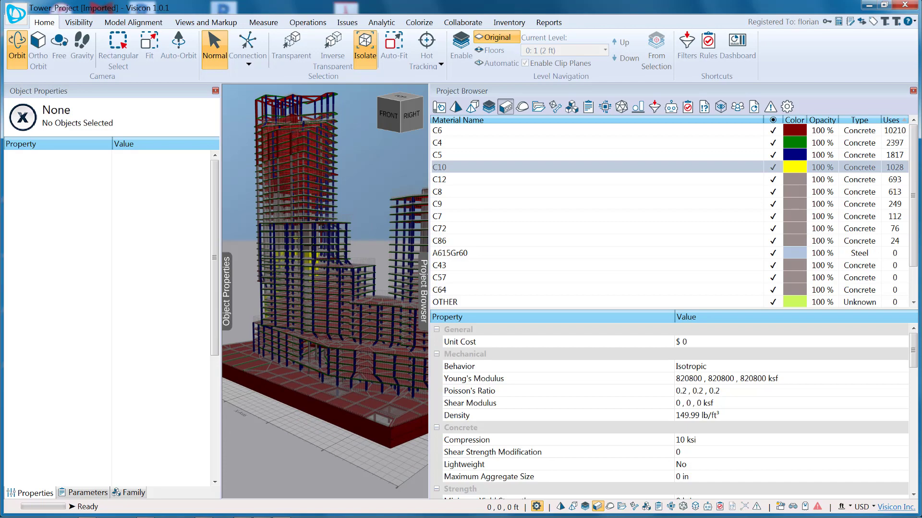
left_click_drag(281, 264, 339, 287)
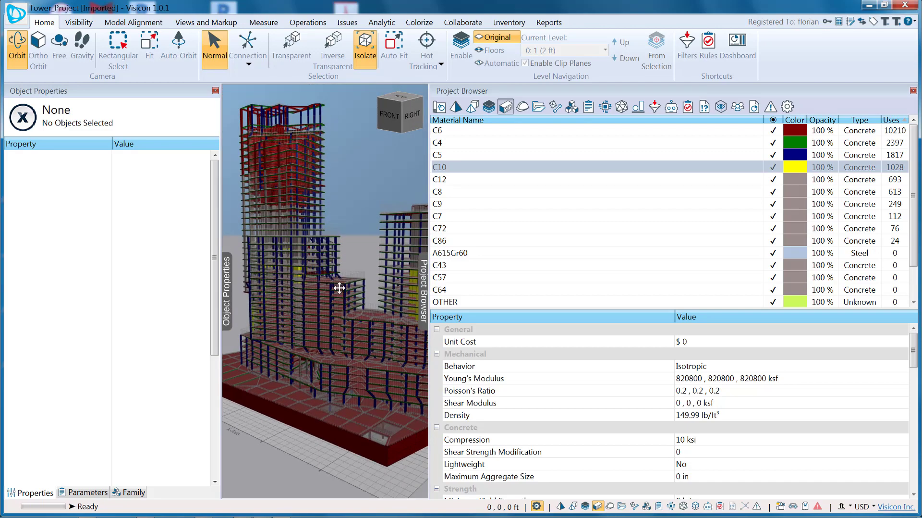
left_click_drag(362, 197, 356, 235)
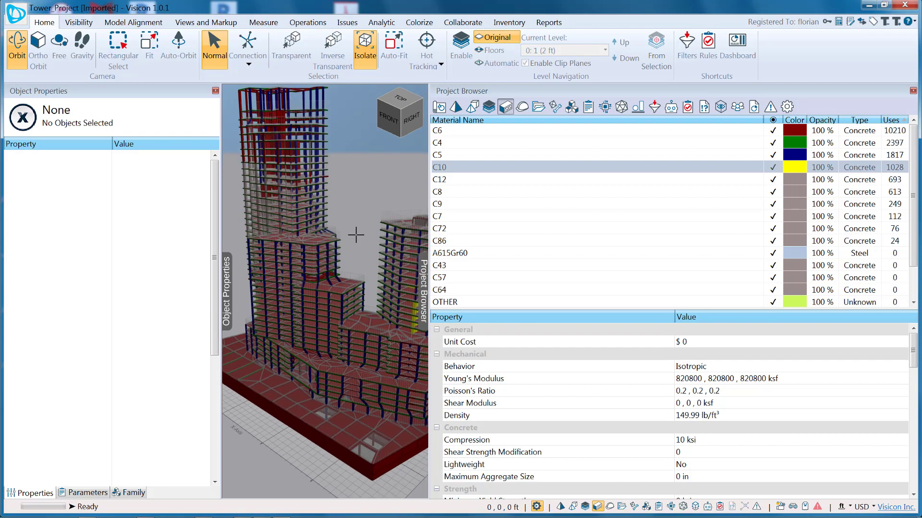
- Display the load cases, isolate the LIVE loads and sort the cases by component count, highest first
left_click(638, 106)
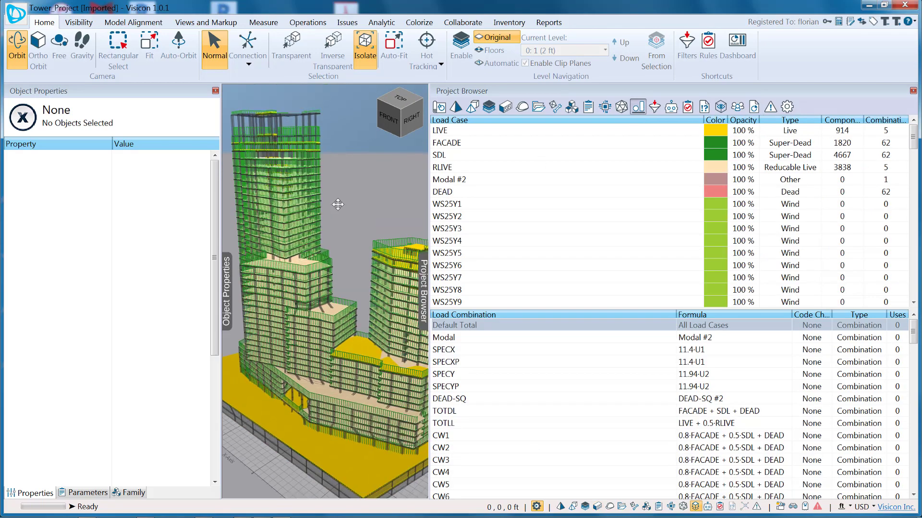
scroll(339, 204, "down", 2)
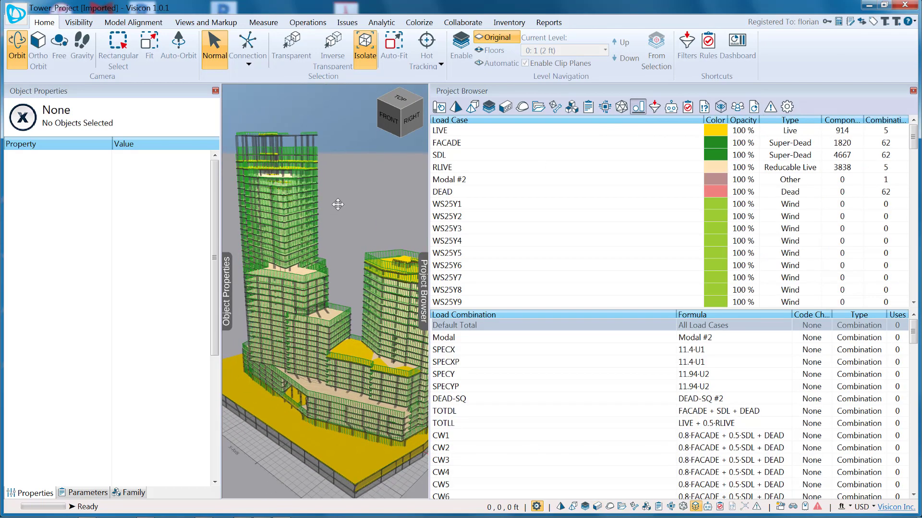
left_click(468, 130)
left_click(843, 120)
left_click(843, 120)
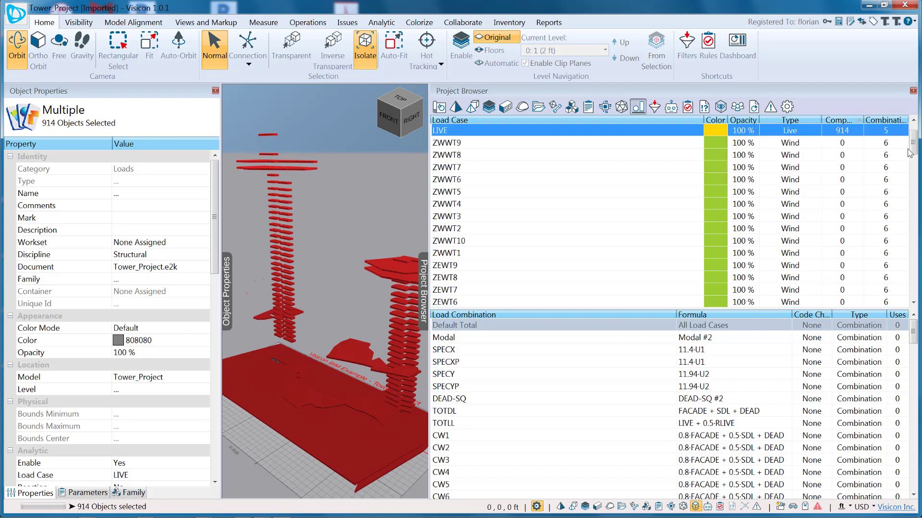
- Isolate the loads of the SDL, RLIVE, FACADE and LIVE load cases in turn to inspect each one
left_click(614, 130)
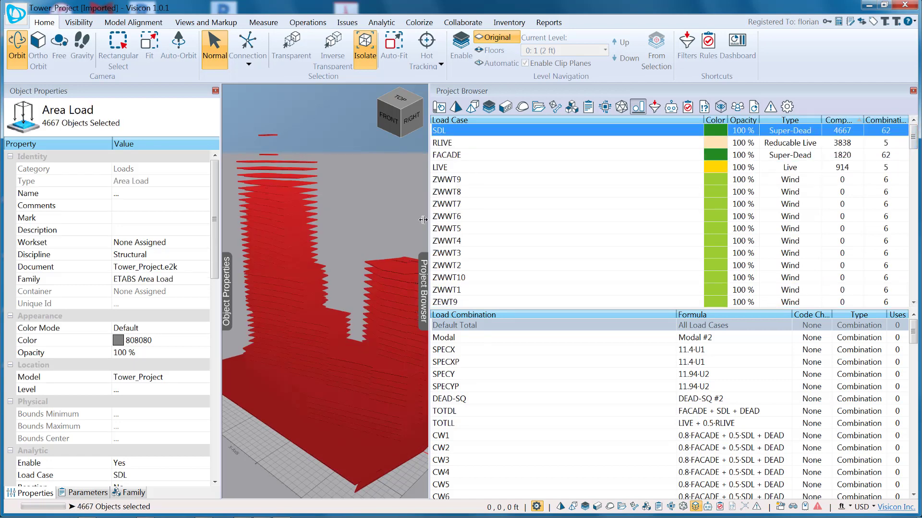
left_click_drag(338, 254, 354, 232)
left_click(539, 145)
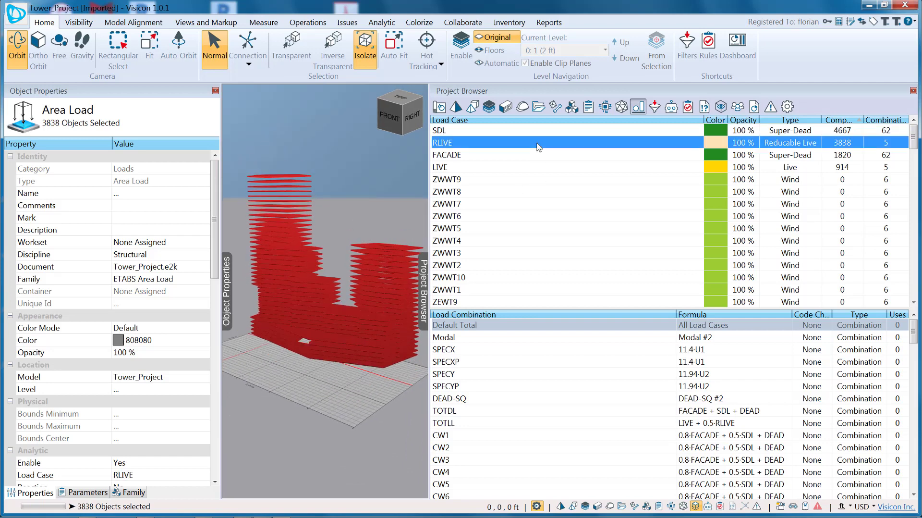
left_click(534, 155)
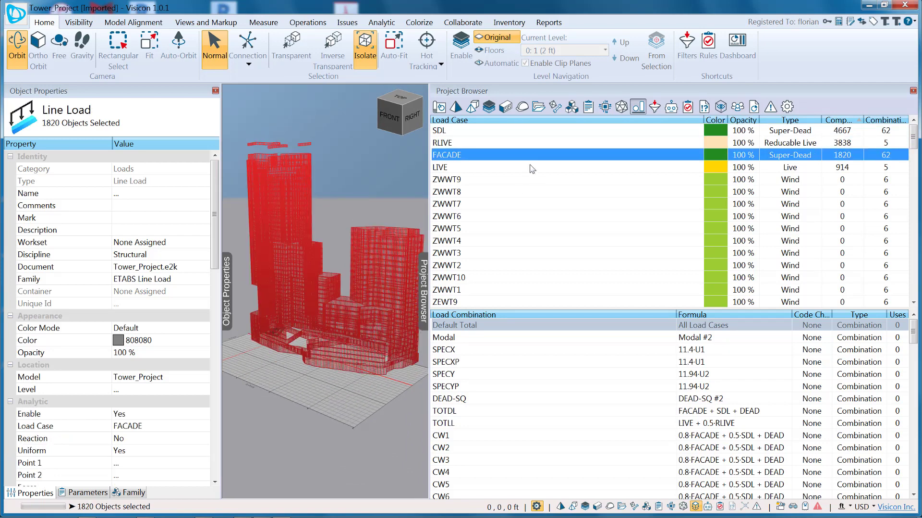
left_click(530, 167)
- Examine the location and analytic properties of a single LIVE point load beside the tower, and restore the full model display
scroll(324, 262, "up", 3)
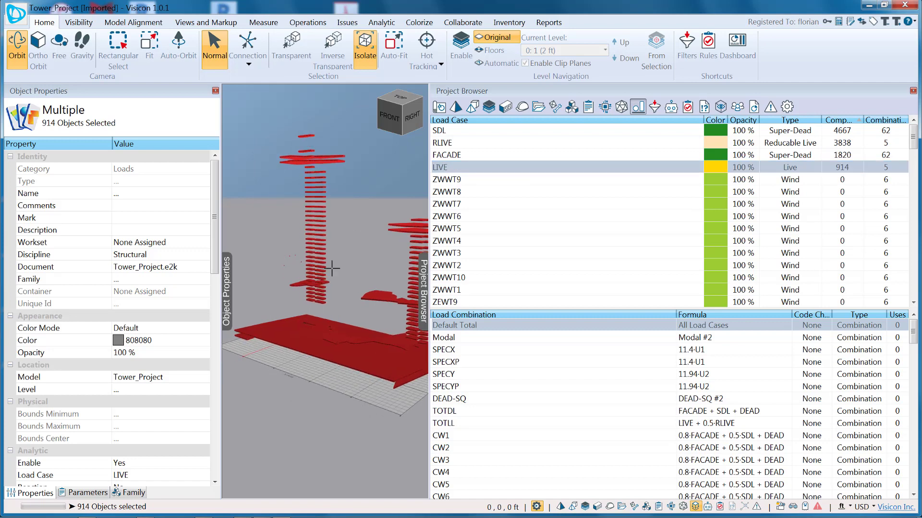
scroll(332, 268, "up", 5)
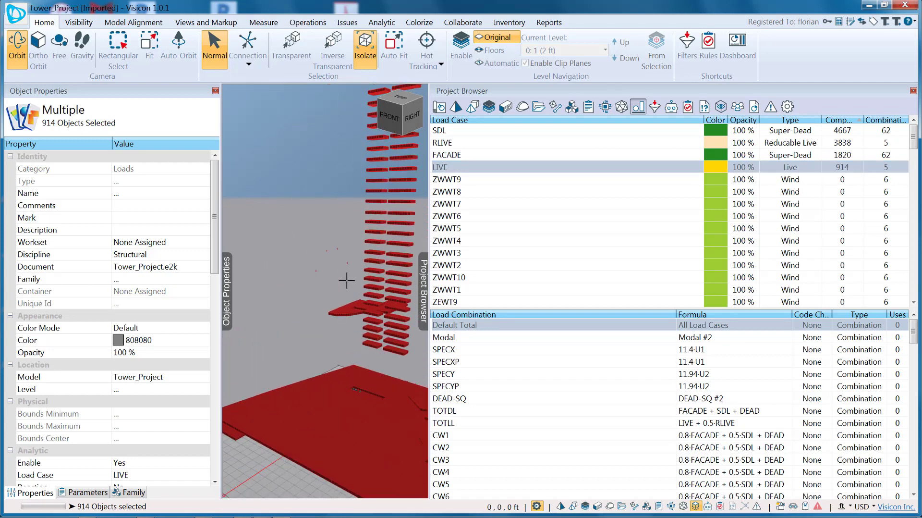
scroll(346, 280, "up", 4)
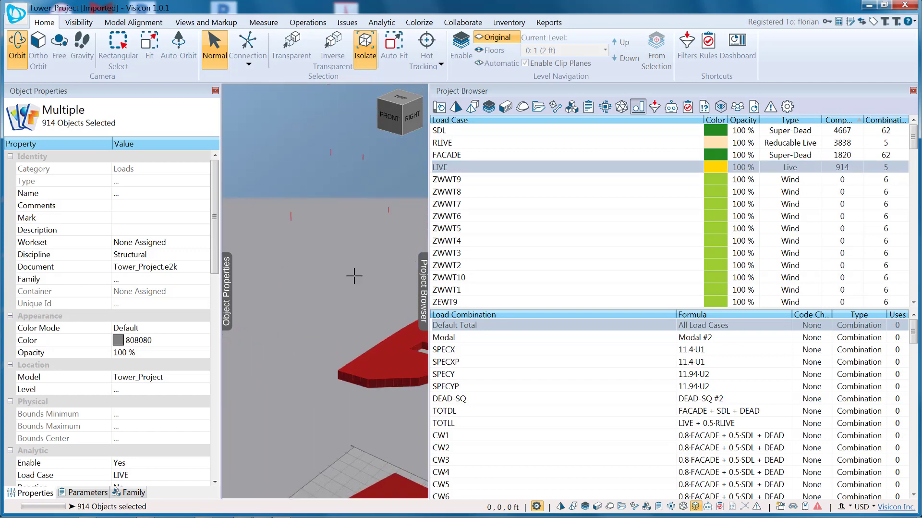
left_click(290, 216)
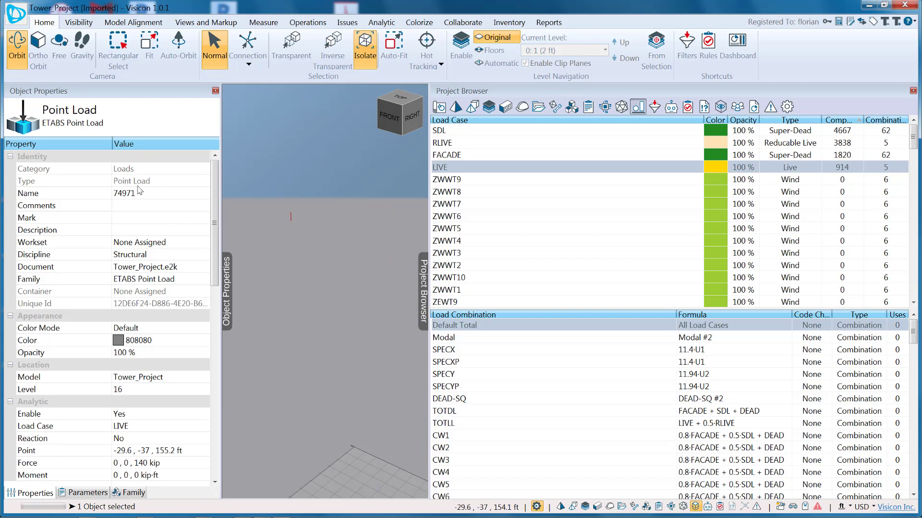
scroll(139, 191, "down", 3)
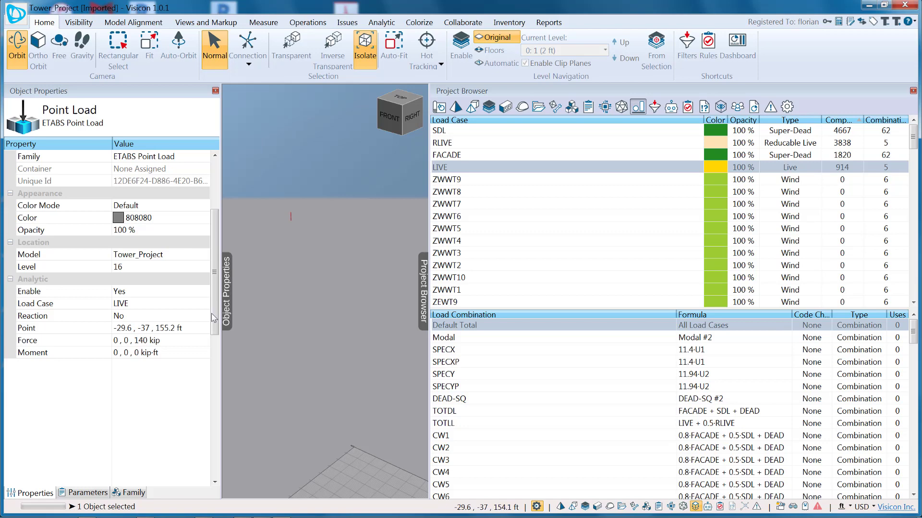
key("Escape")
scroll(289, 299, "down", 8)
middle_click_drag(363, 328, 317, 316)
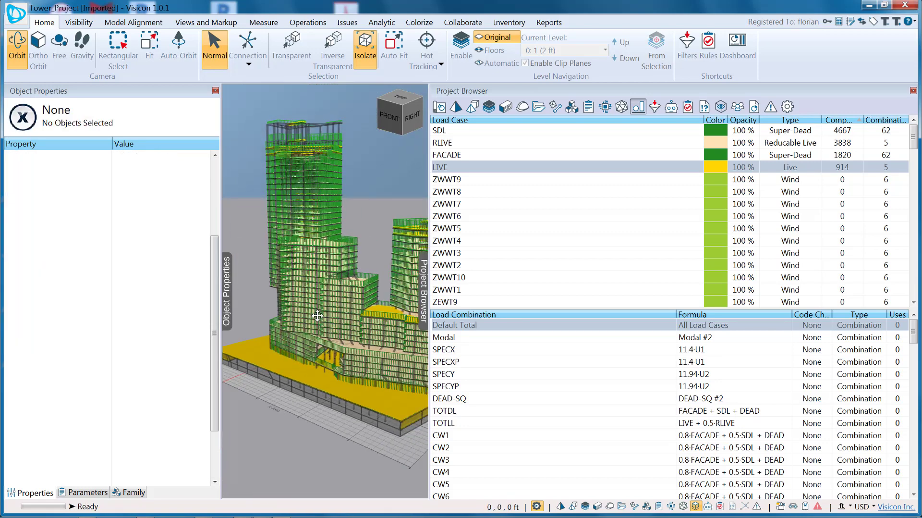
left_click_drag(318, 316, 300, 285)
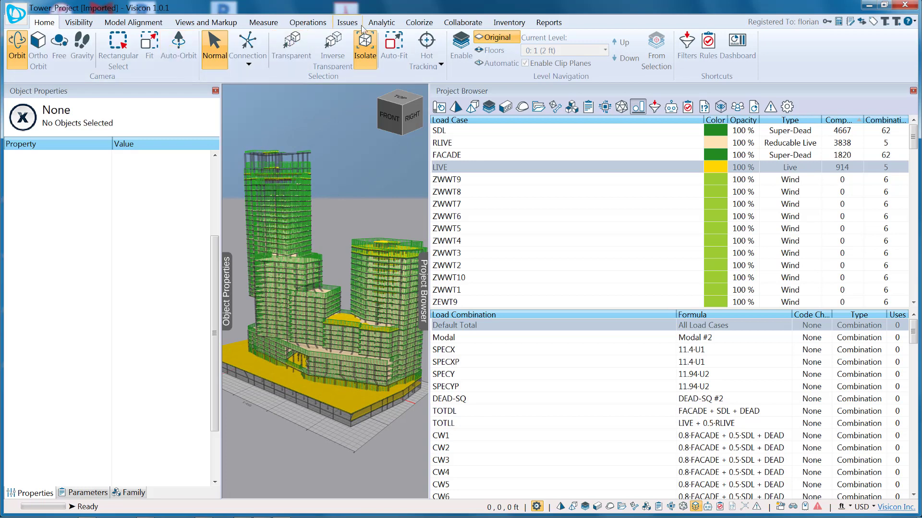
- Color the model's components by material and hide the applied loads so only the structure shows
left_click(416, 23)
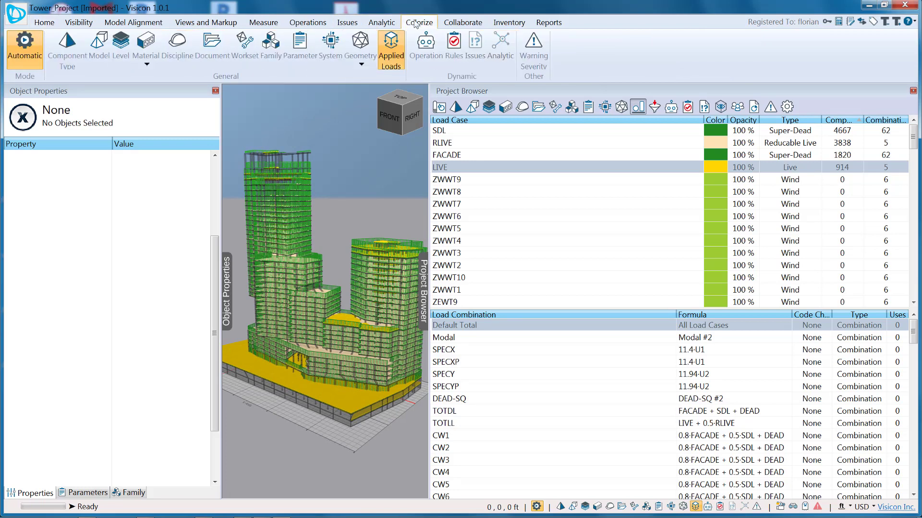
left_click(146, 44)
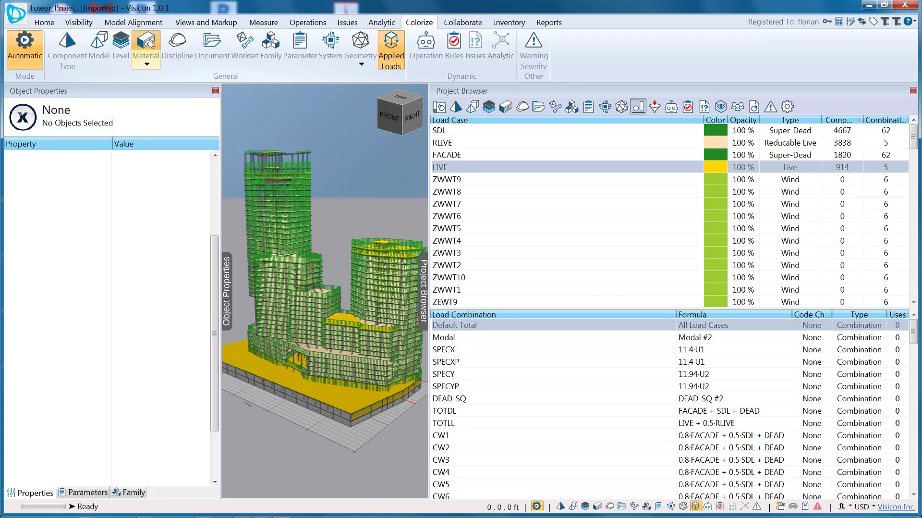
left_click(79, 23)
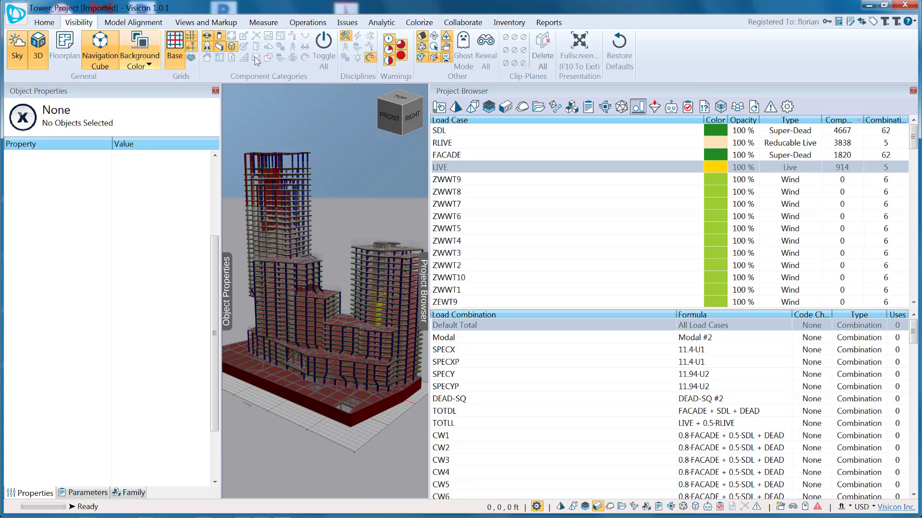
left_click(231, 50)
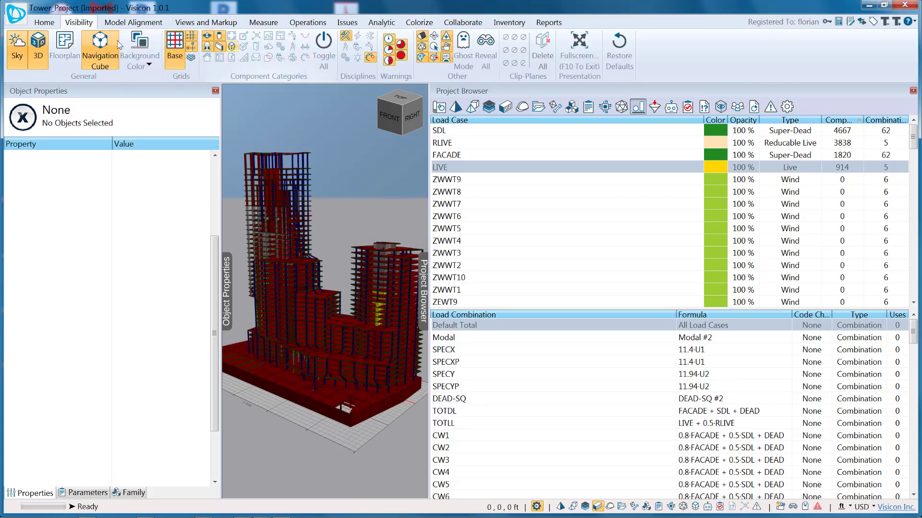
middle_click_drag(331, 199, 332, 250)
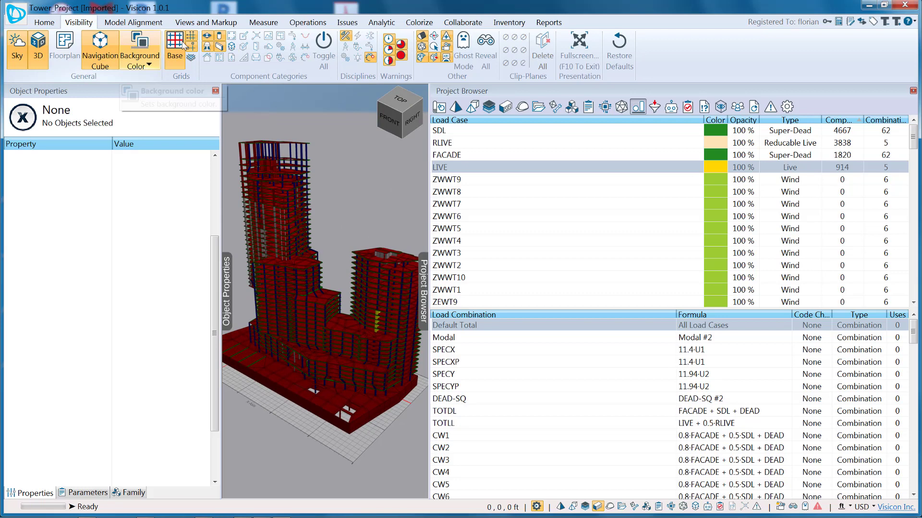
- Colorize the components with the Unique option of the material coloring
left_click(419, 23)
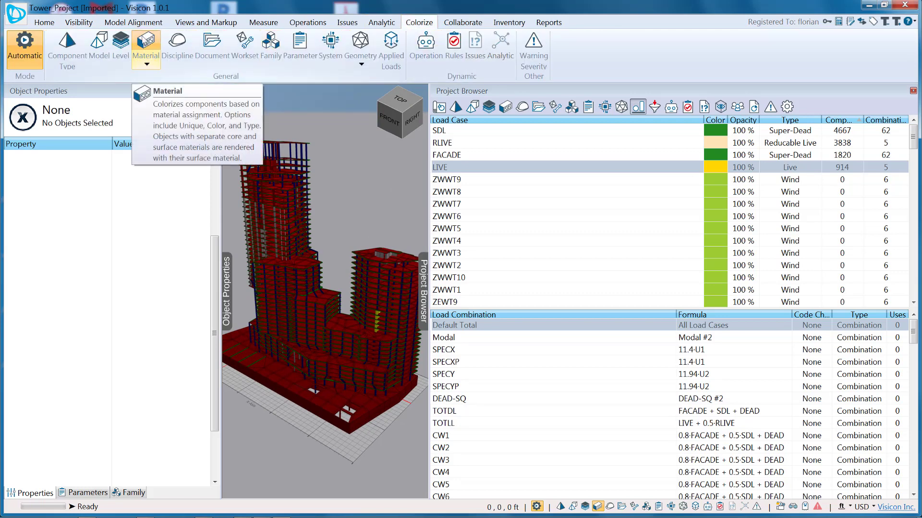
left_click(147, 63)
middle_click_drag(335, 188, 343, 197)
scroll(327, 216, "up", 5)
middle_click_drag(352, 249, 374, 238)
left_click(144, 63)
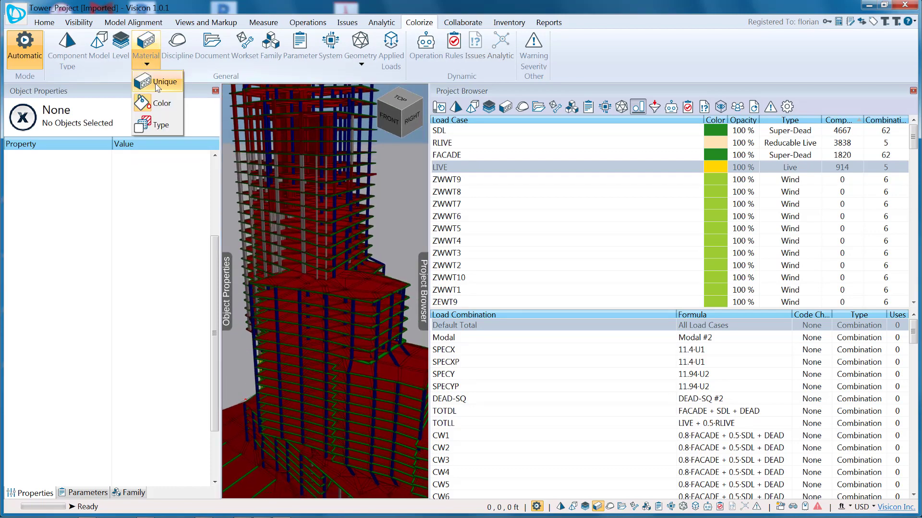
left_click(156, 85)
scroll(357, 224, "down", 3)
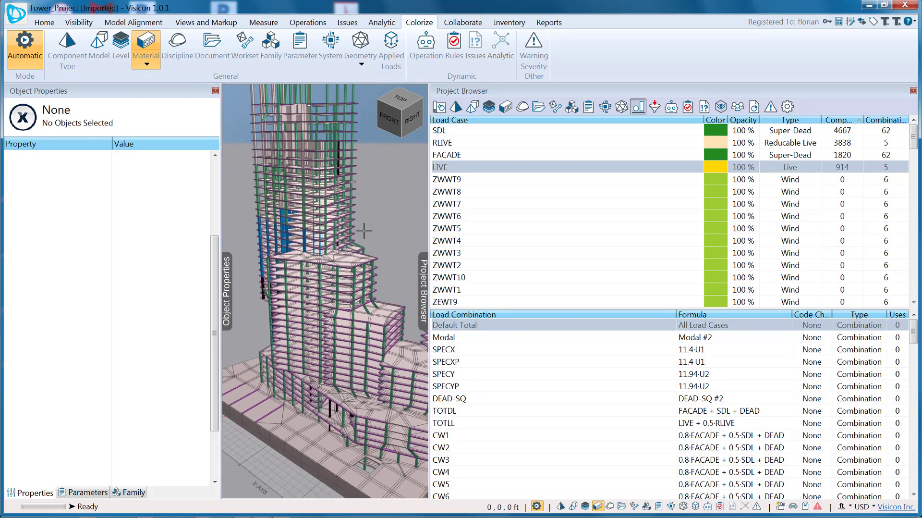
scroll(317, 265, "down", 3)
middle_click_drag(343, 255, 339, 267)
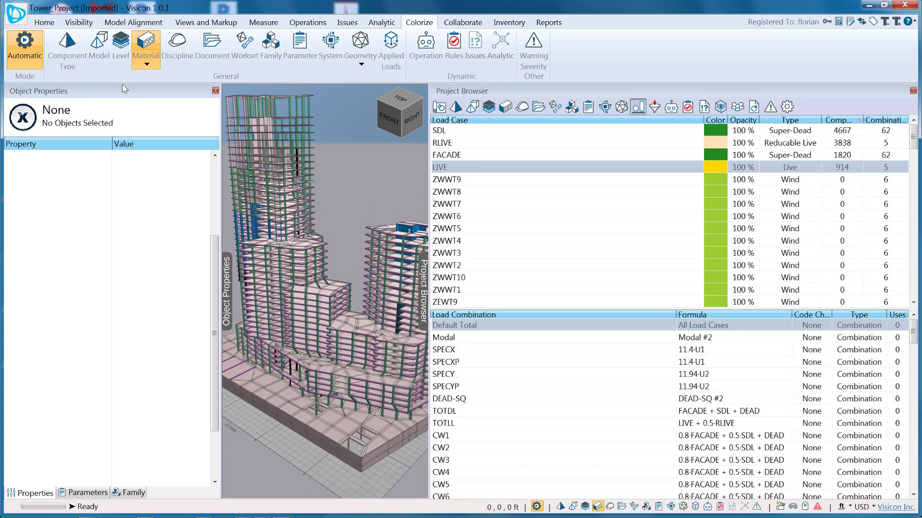
- Enable level navigation and collapse the object properties and project browser to enlarge the model view
left_click(46, 24)
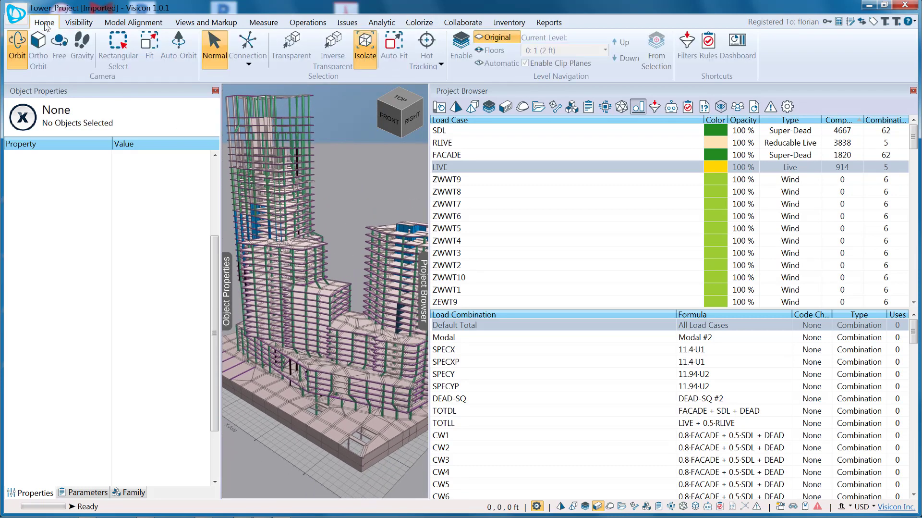
left_click(461, 48)
scroll(312, 311, "up", 5)
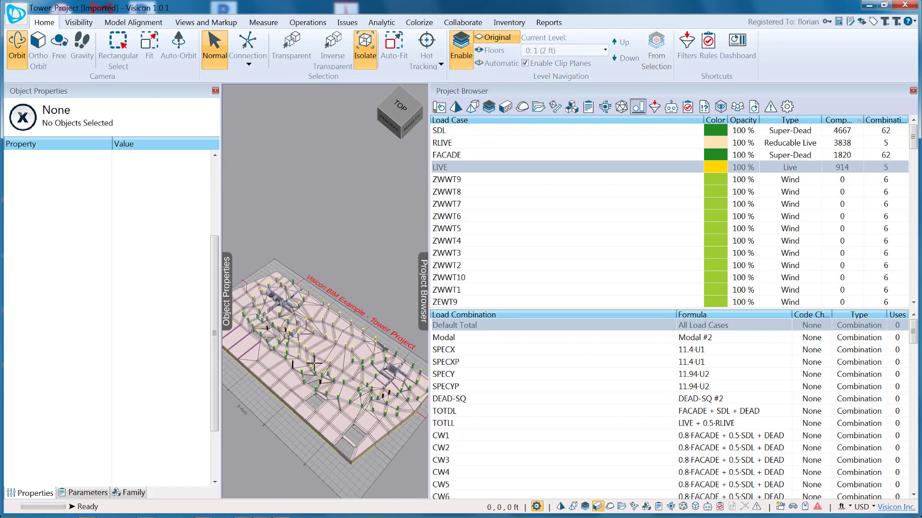
left_click(227, 289)
left_click(423, 288)
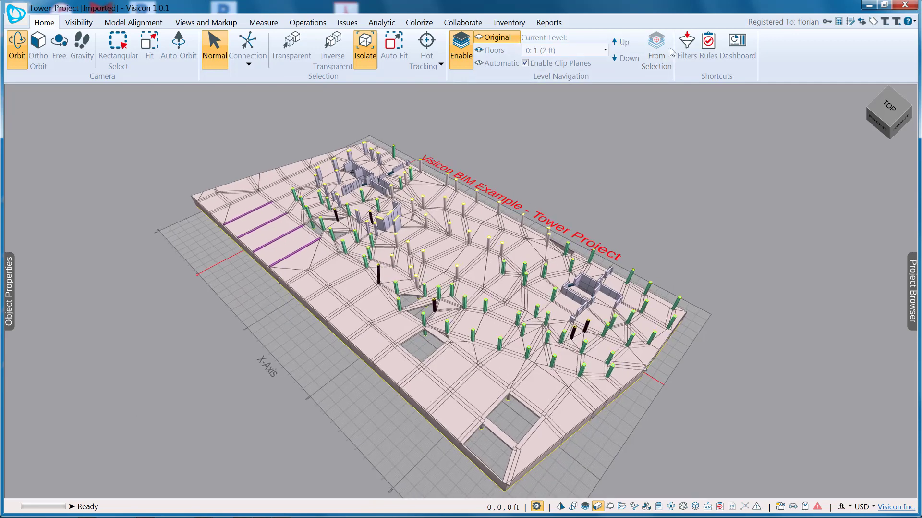
- Move up through the building one level at a time to level 8 at 77 ft
left_click(623, 43)
left_click(623, 42)
left_click(624, 44)
left_click(624, 43)
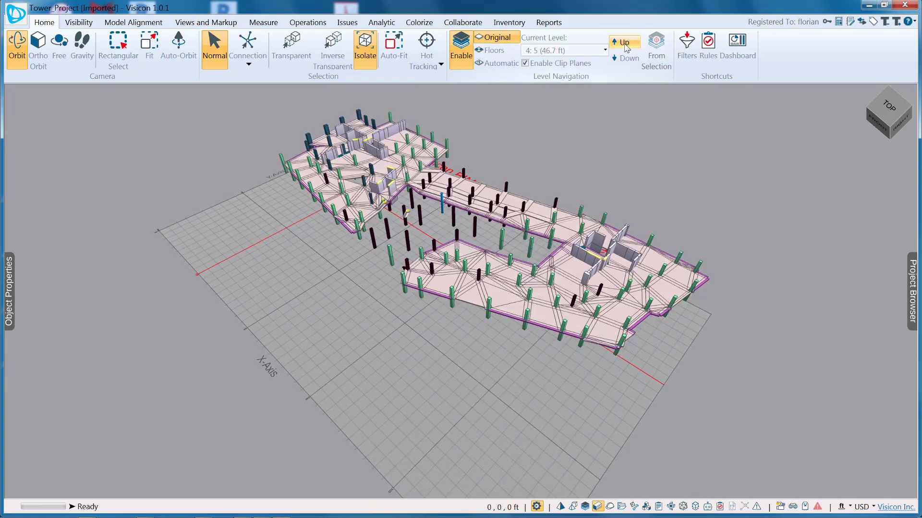
left_click(624, 43)
left_click(624, 44)
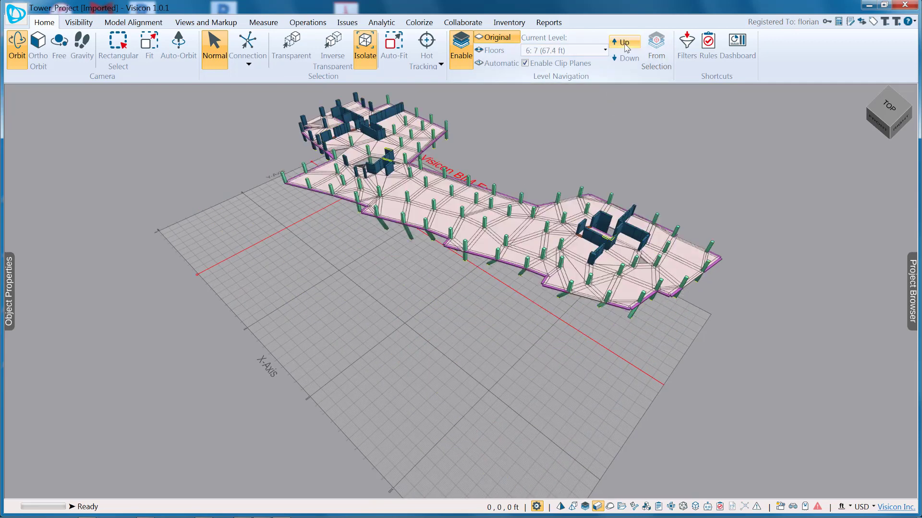
left_click(625, 44)
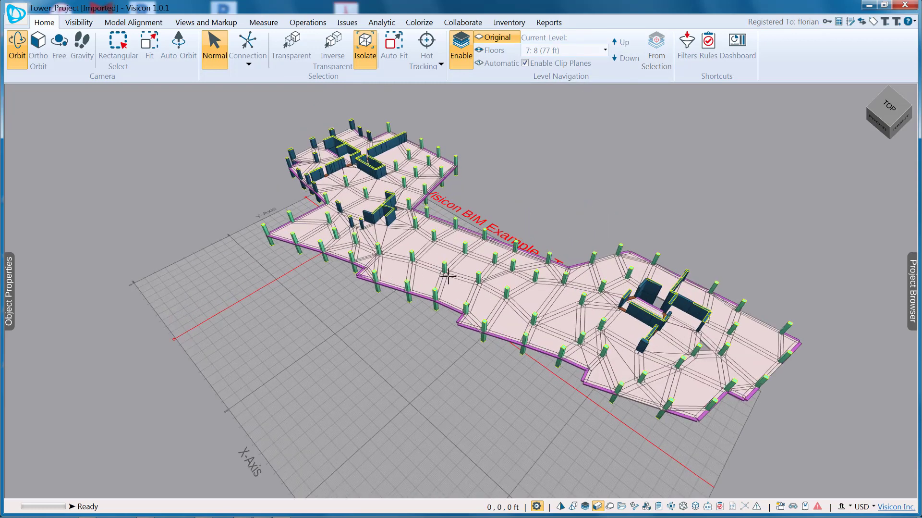
- Inspect the properties of a single column on level 8 and turn off isolation of selected objects
left_click(493, 253)
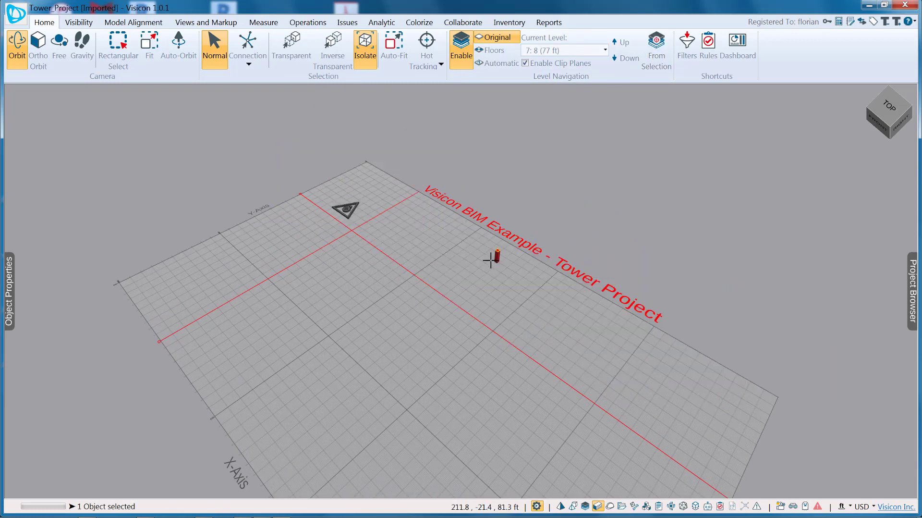
left_click(8, 290)
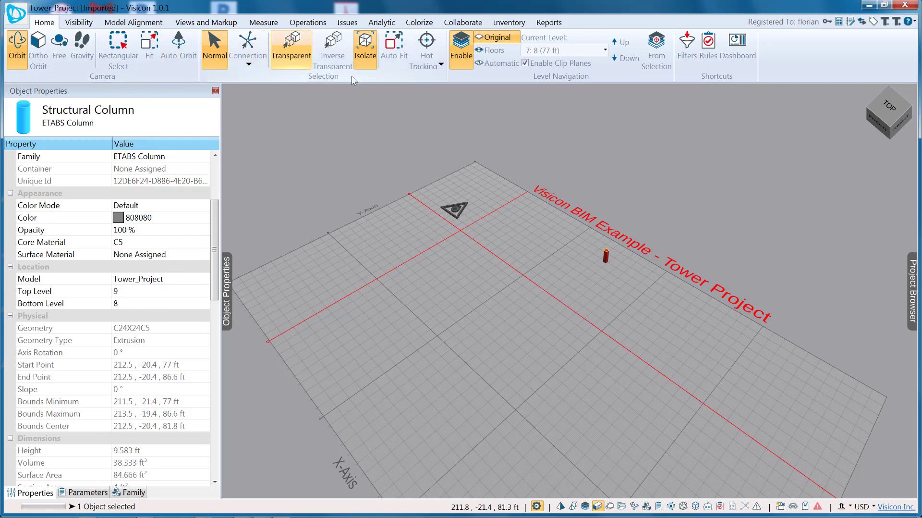
left_click(365, 48)
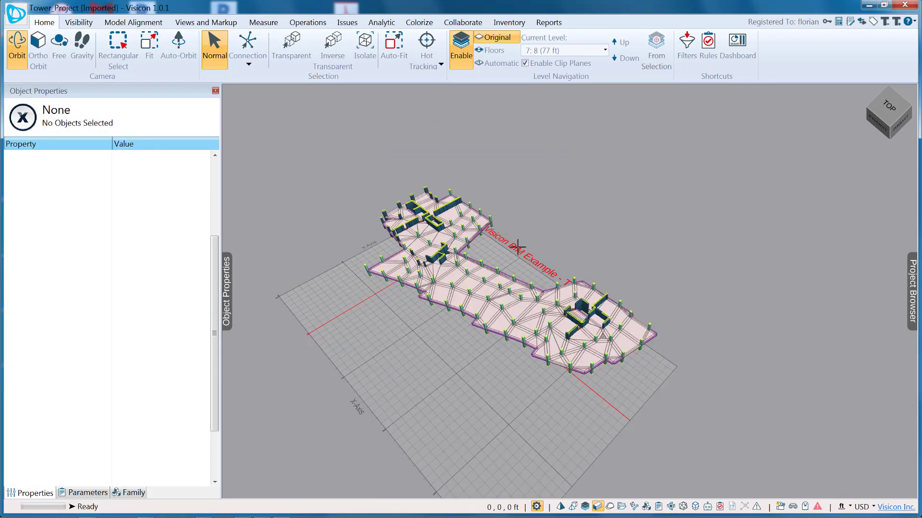
- Reopen the project browser and leave level navigation to show the whole building
scroll(893, 284, "up", 3)
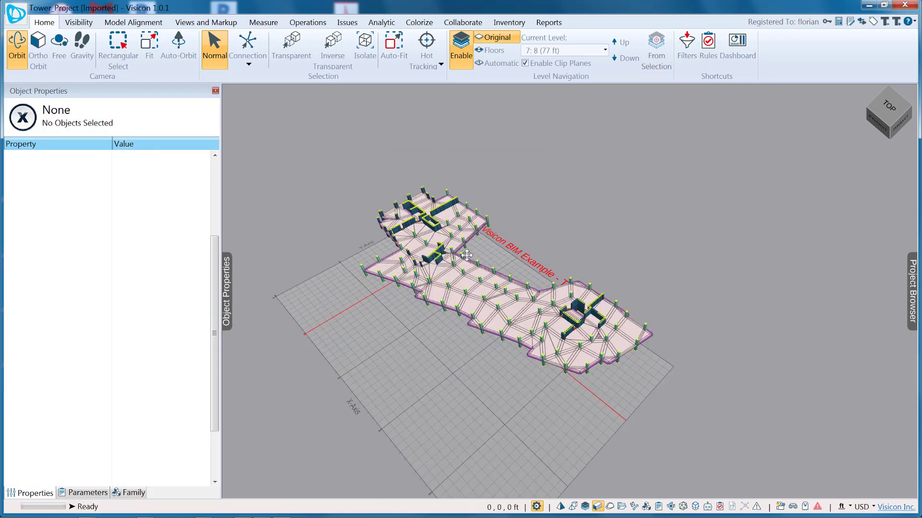
left_click(913, 291)
middle_click_drag(363, 265, 378, 248)
key("Escape")
middle_click_drag(278, 342, 326, 381)
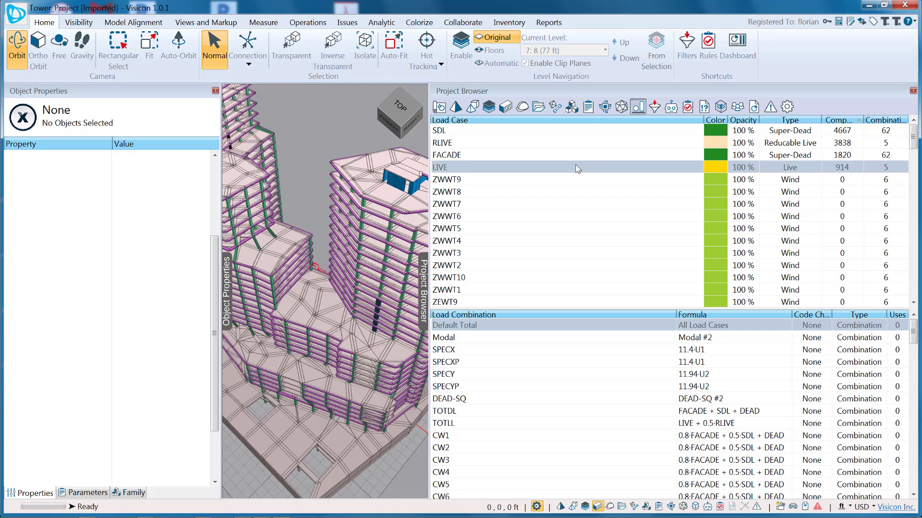
- Add a new rule to the project's rule list
left_click(688, 106)
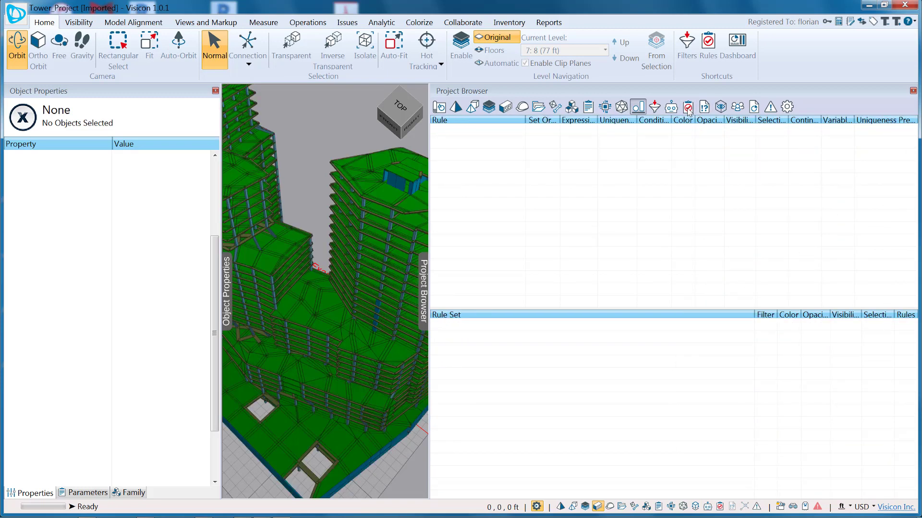
right_click(567, 191)
left_click(582, 195)
- Select a round column on the upper part of the tower and display its section parameters
left_click_drag(349, 259, 287, 272)
scroll(354, 221, "up", 2)
middle_click_drag(320, 280, 352, 315)
mouse_move(352, 314)
left_mouse_down()
mouse_move(304, 339)
mouse_move(358, 308)
left_mouse_up()
scroll(358, 288, "up", 5)
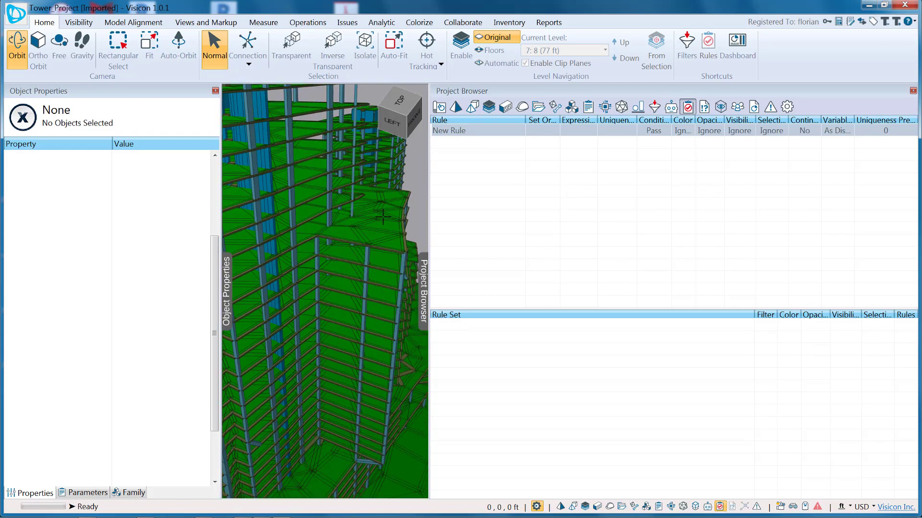
middle_click_drag(358, 269, 284, 342)
scroll(284, 341, "down", 4)
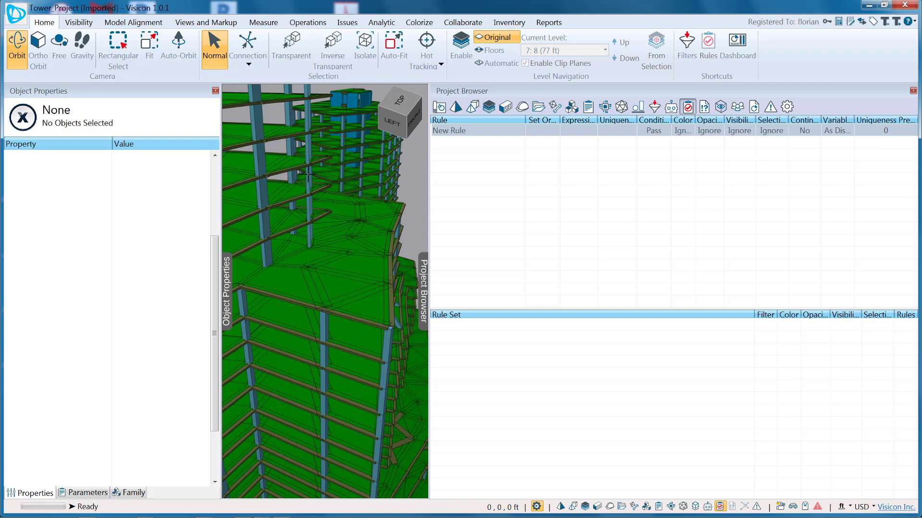
left_click(308, 174)
scroll(110, 385, "down", 4)
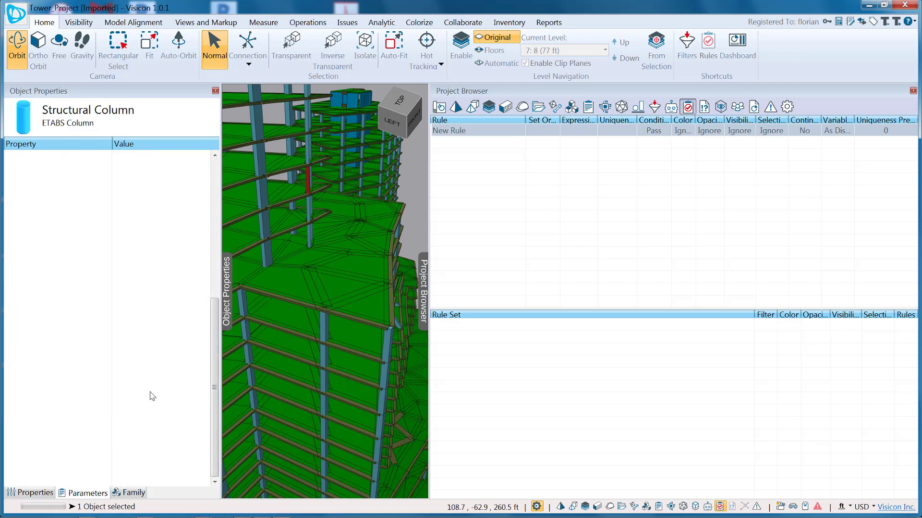
left_click_drag(214, 317, 228, 172)
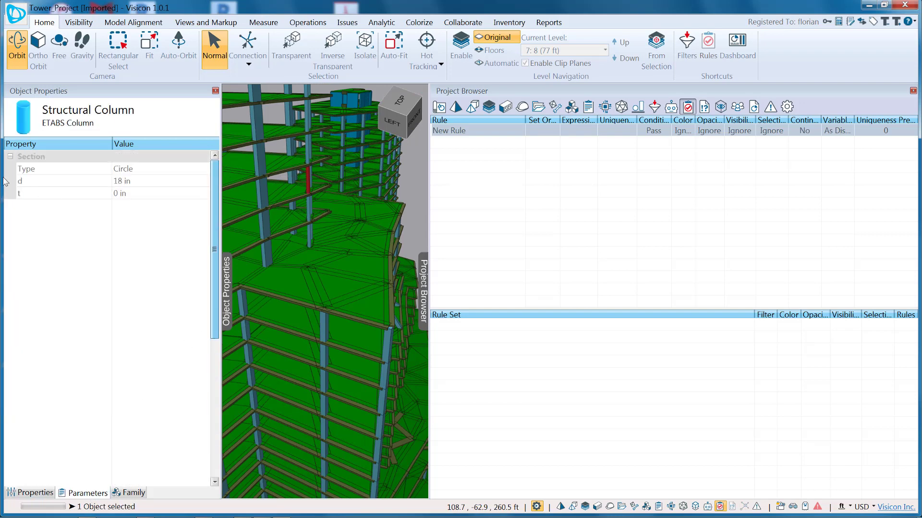
- Copy the column's section variable d and set it as the new rule's uniqueness expression, section.d
left_click(43, 182)
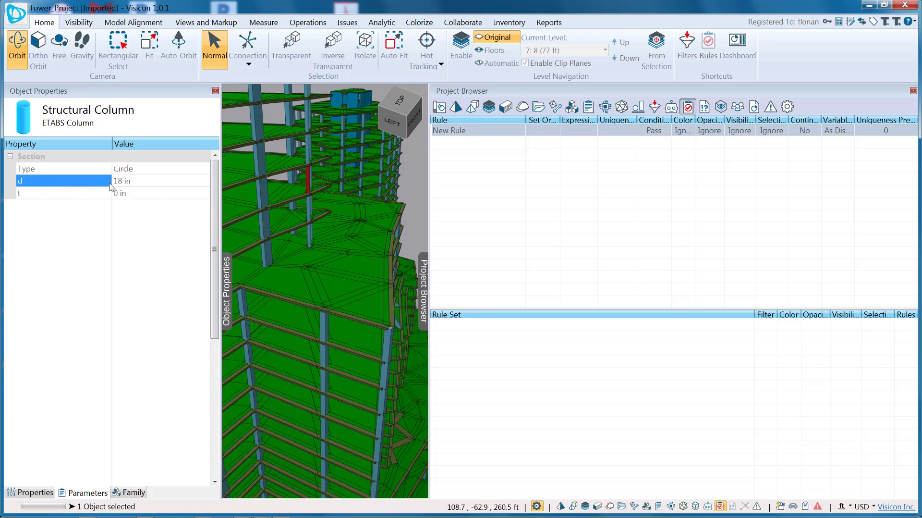
right_click(85, 184)
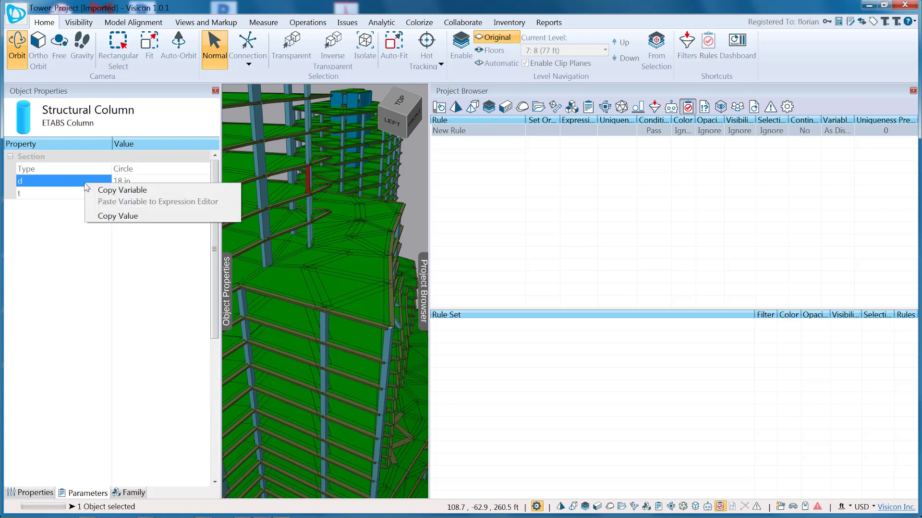
left_click(111, 190)
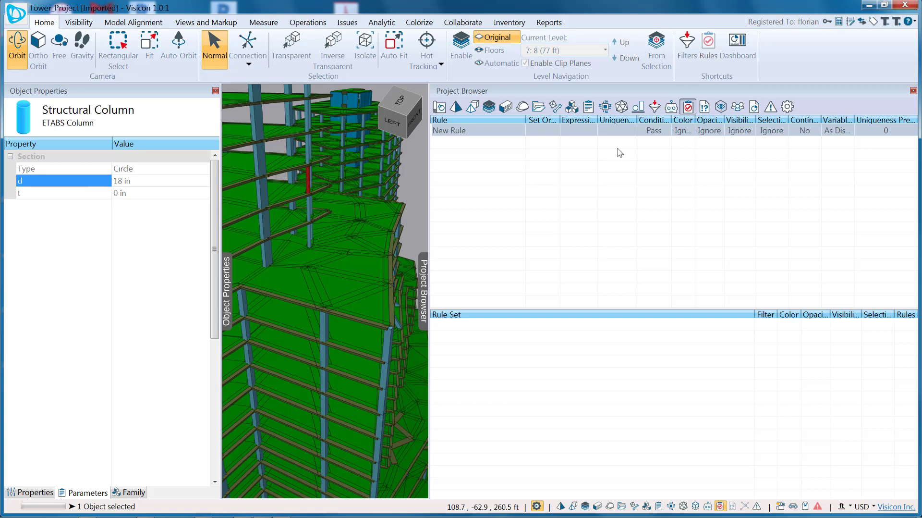
left_click(625, 131)
left_click(622, 131)
right_click(618, 130)
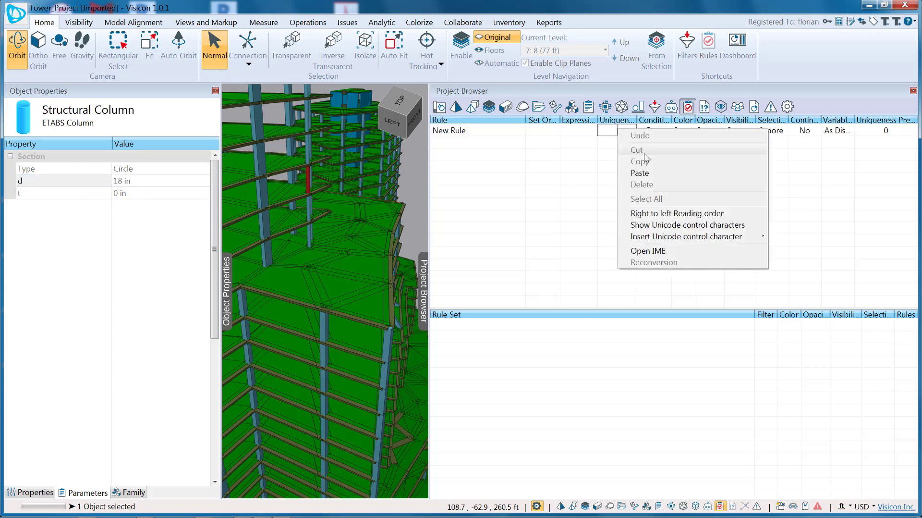
left_click(640, 173)
key("Return")
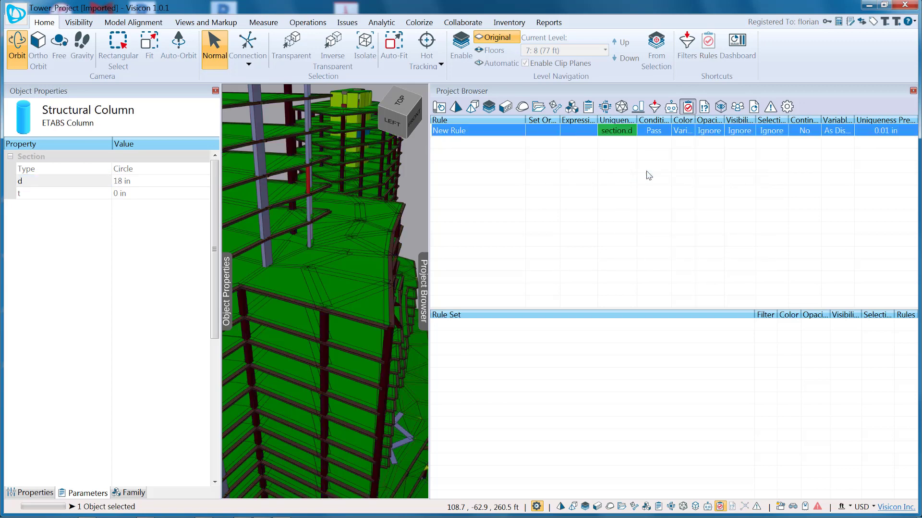
- Clear the column selection and examine the tower's columns and beams colored by section dimension d
left_click(422, 224)
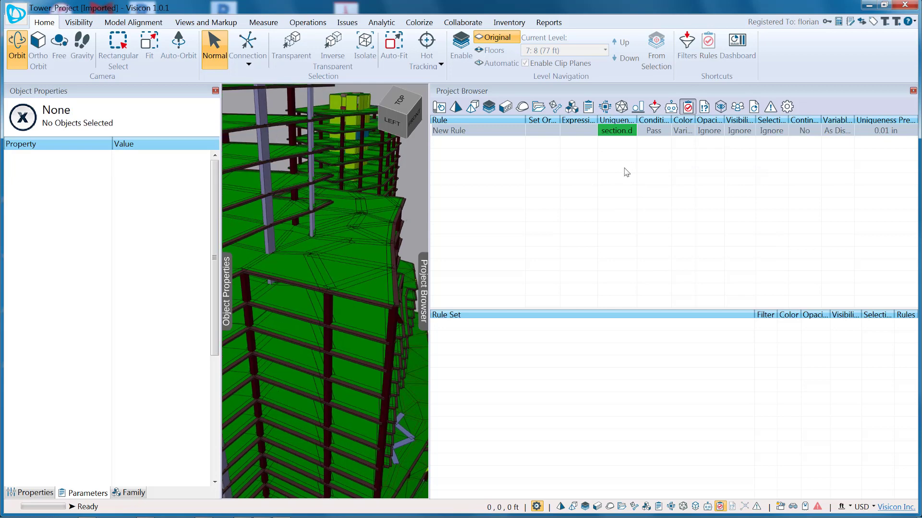
scroll(348, 298, "down", 5)
middle_click_drag(318, 309, 415, 288)
scroll(290, 320, "up", 5)
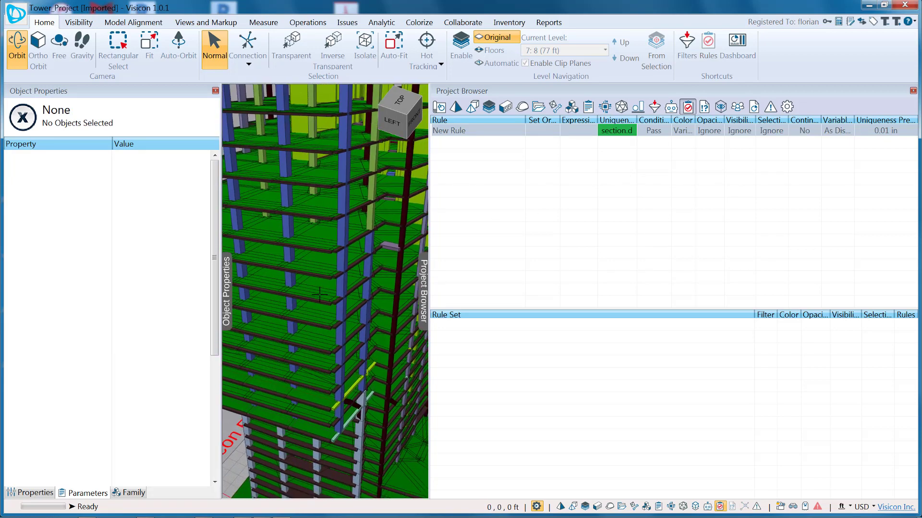
scroll(324, 372, "up", 6)
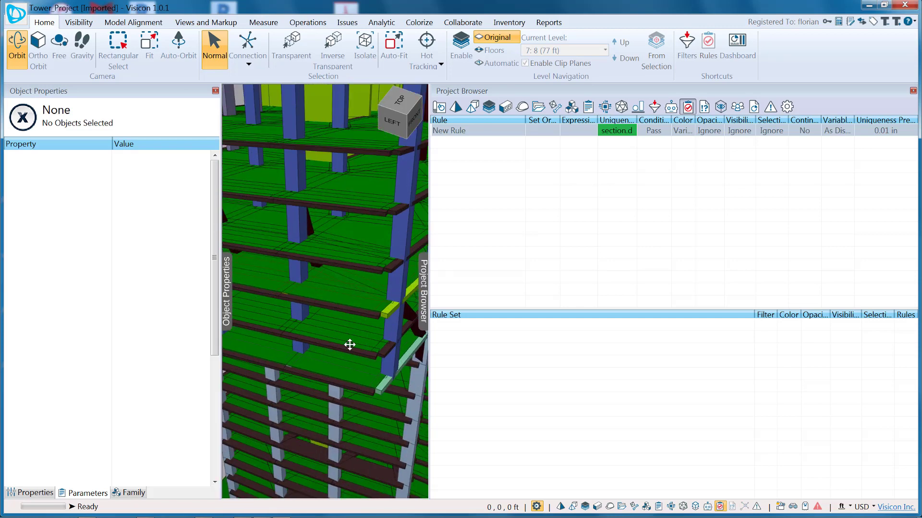
scroll(353, 295, "up", 5)
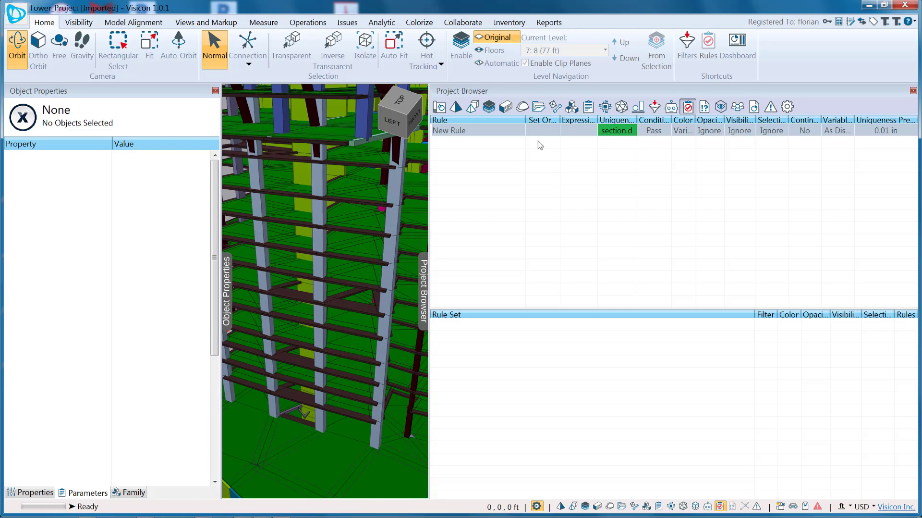
middle_click_drag(340, 210, 328, 352)
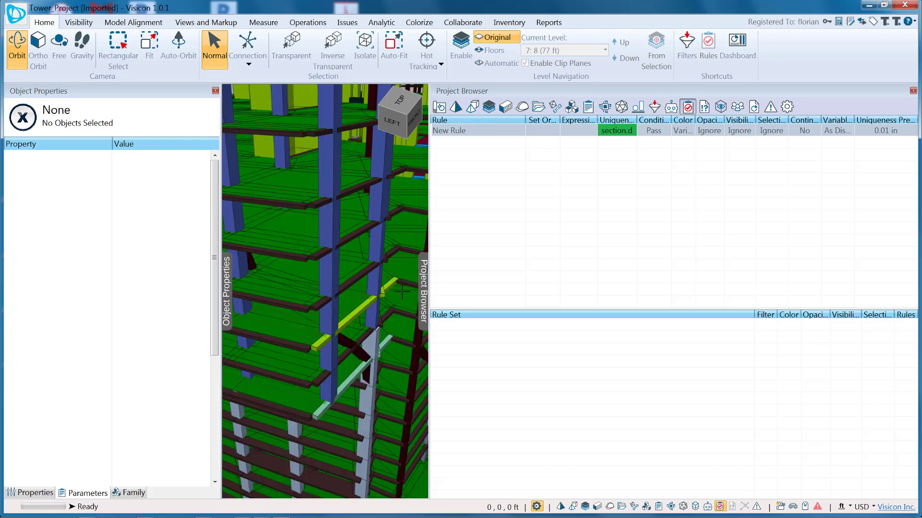
- Insert all rules from the ETABS_model_QA template file into the project's rule list
scroll(380, 300, "down", 4)
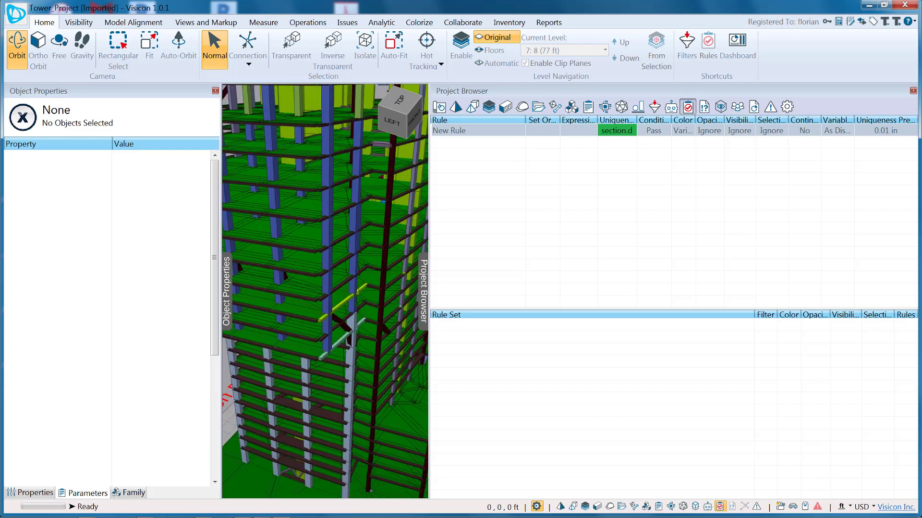
left_click_drag(373, 327, 299, 285)
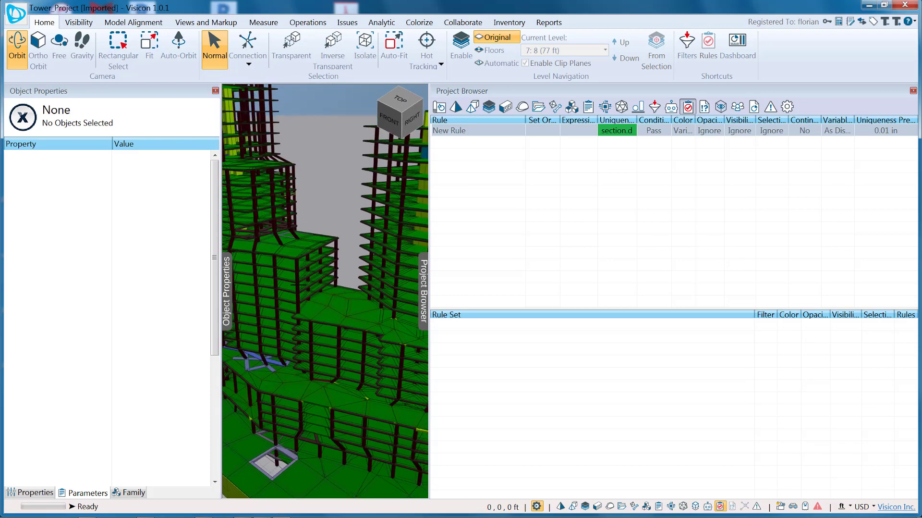
left_click_drag(265, 311, 255, 343)
scroll(331, 311, "down", 3)
middle_click_drag(331, 311, 334, 344)
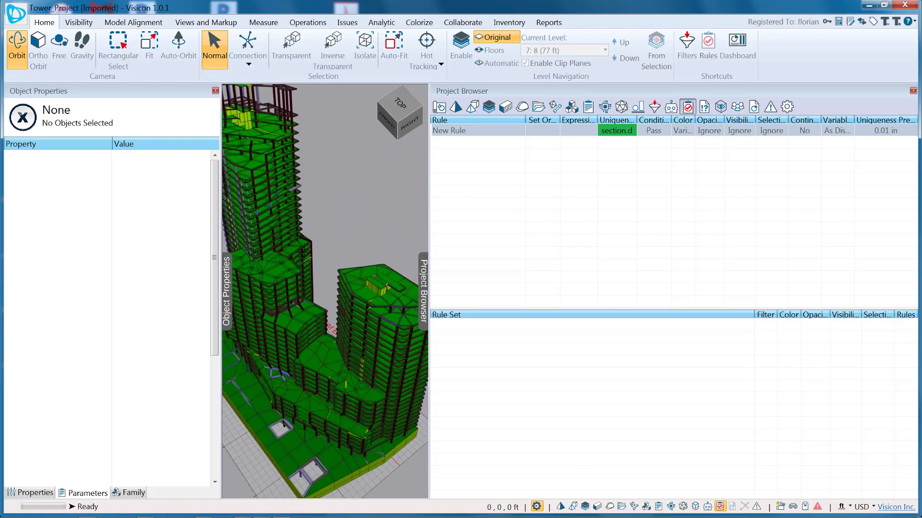
left_click_drag(334, 336, 324, 350)
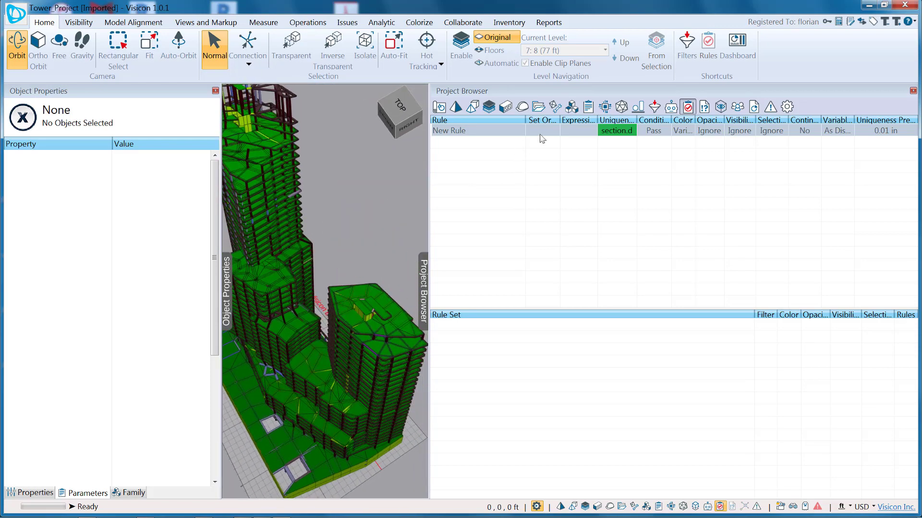
right_click(531, 163)
mouse_move(583, 198)
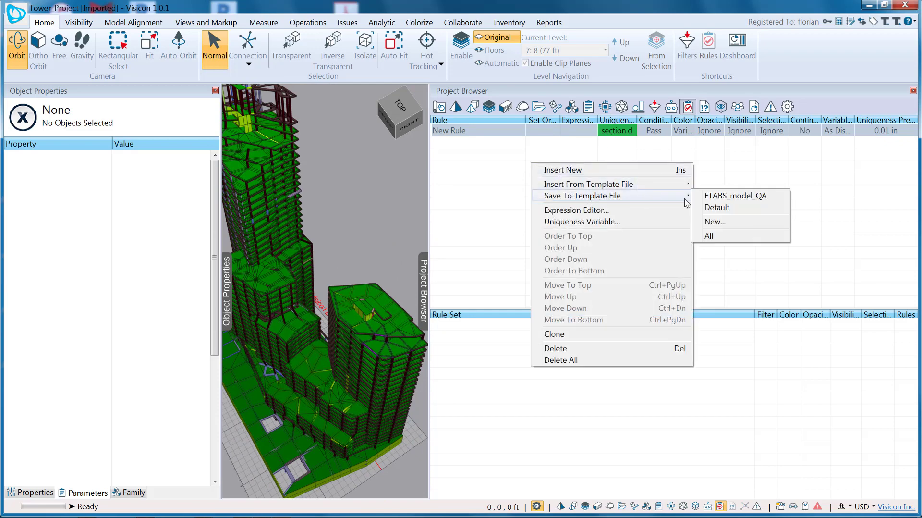
mouse_move(735, 184)
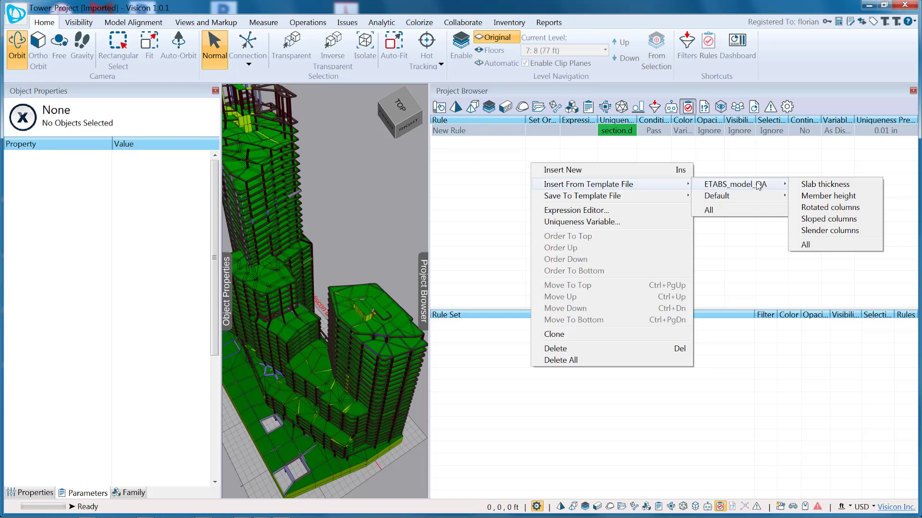
left_click(822, 246)
- Apply the Slab thickness rule and examine the tower's floors in an enlarged model view with the object properties hidden
left_click(471, 144)
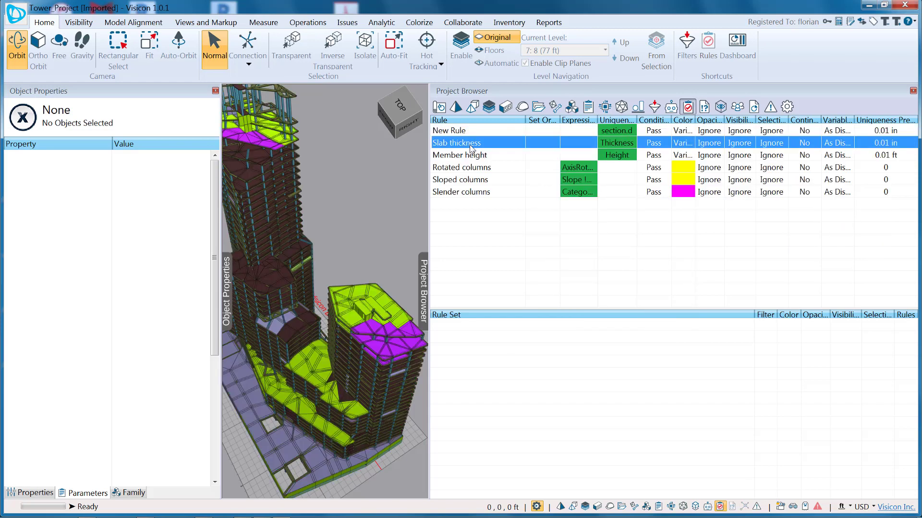
left_click_drag(278, 242, 308, 237)
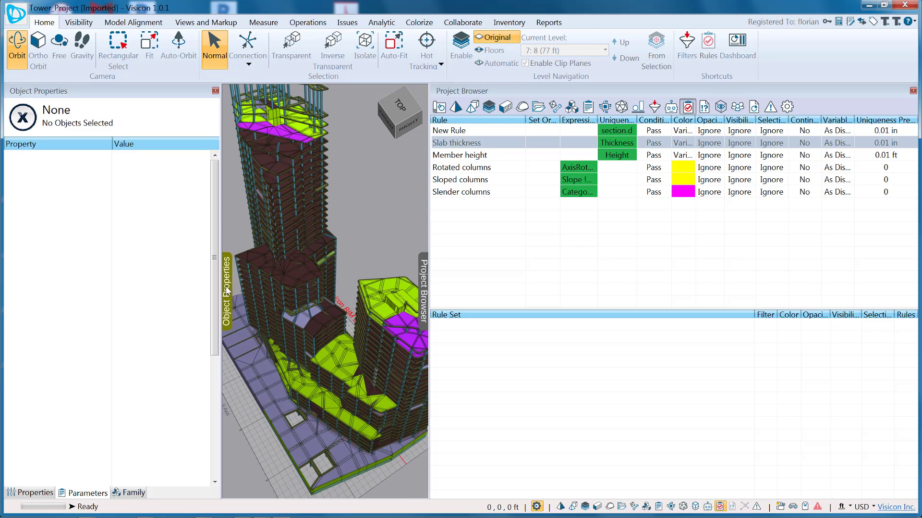
left_click(226, 285)
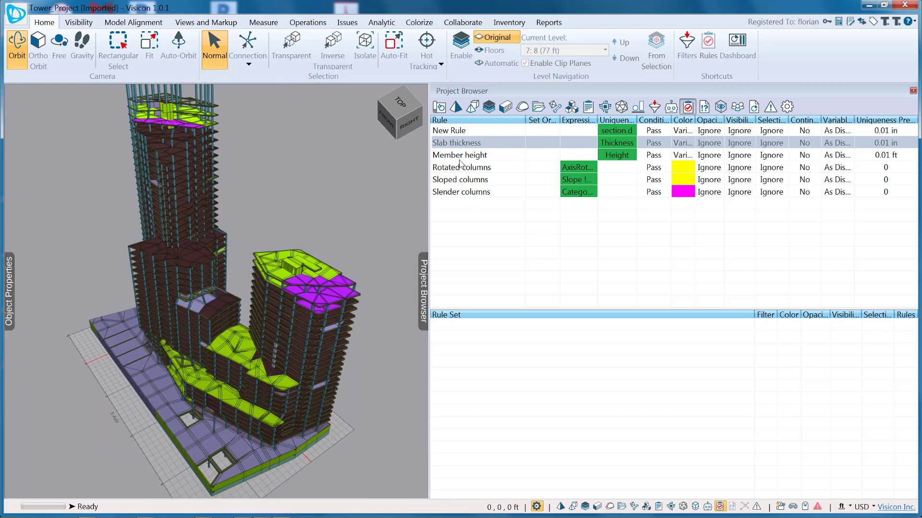
left_click_drag(365, 270, 290, 354)
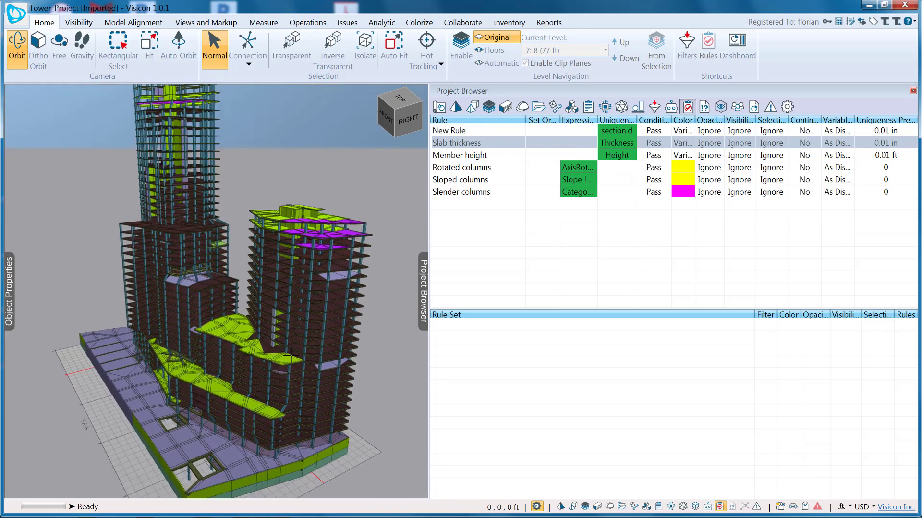
- Inspect the thickness of the purple level 31 slab and the slab directly below it in their object properties
scroll(291, 356, "up", 3)
left_click_drag(194, 287, 236, 282)
scroll(274, 287, "up", 10)
middle_click_drag(238, 281, 276, 307)
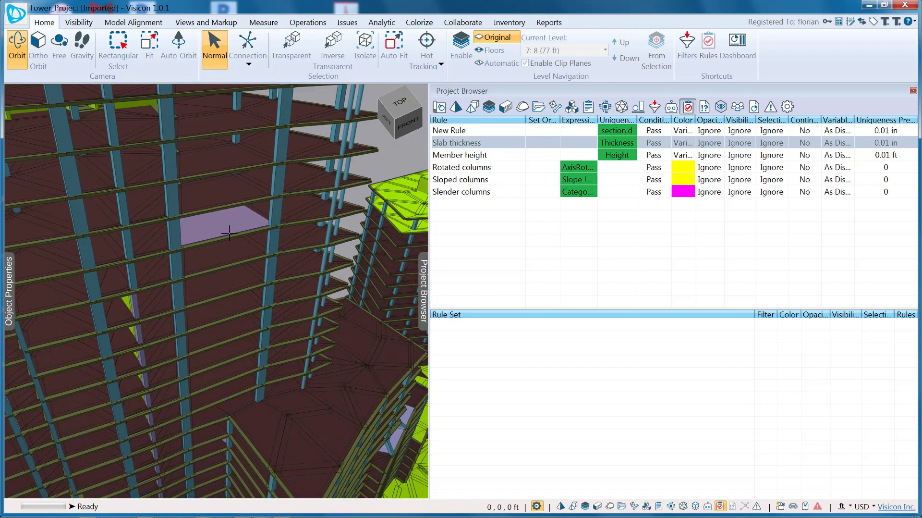
left_click(229, 234)
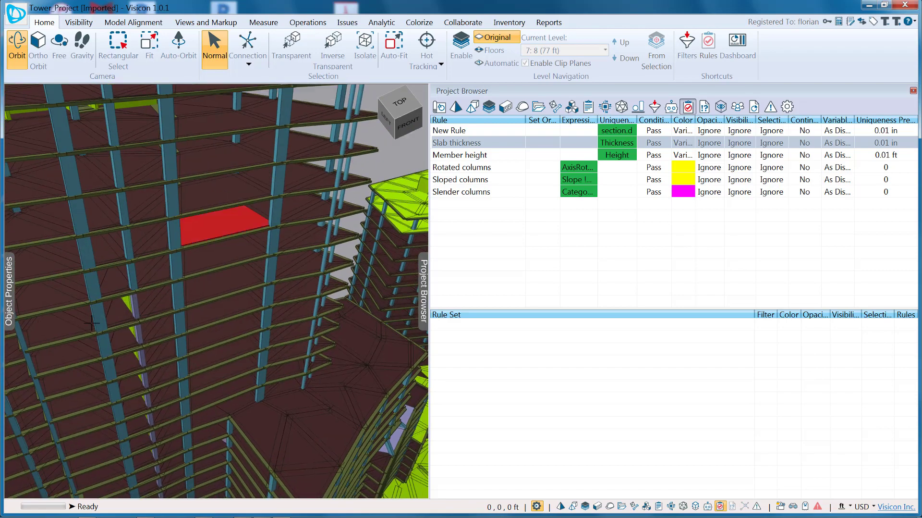
left_click(10, 313)
left_click(29, 493)
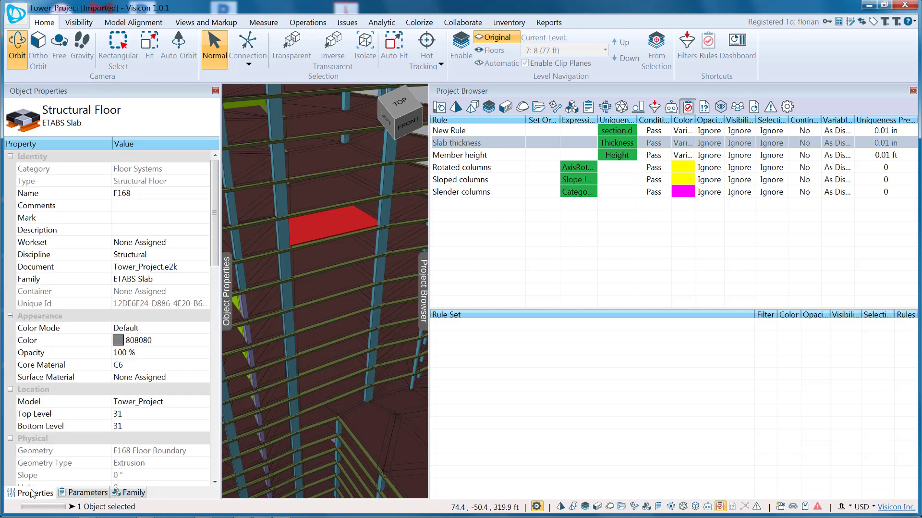
left_click_drag(215, 237, 201, 313)
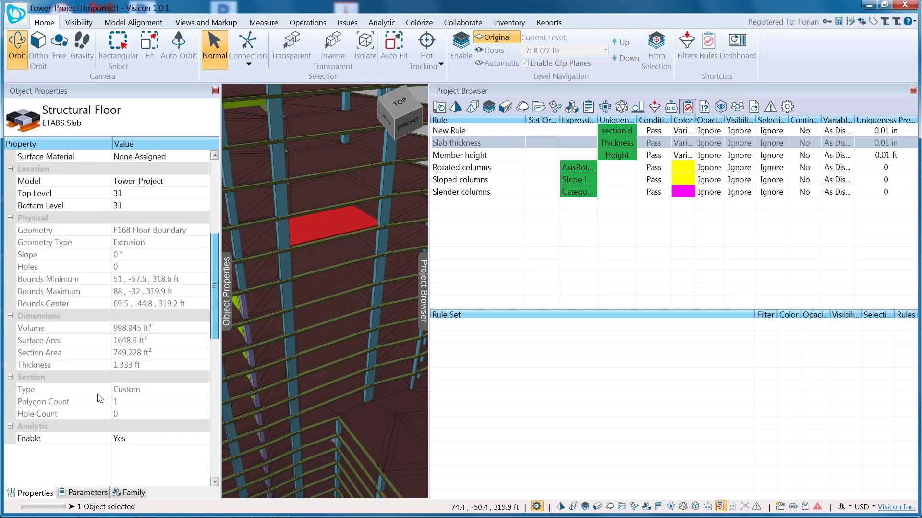
left_click(316, 264)
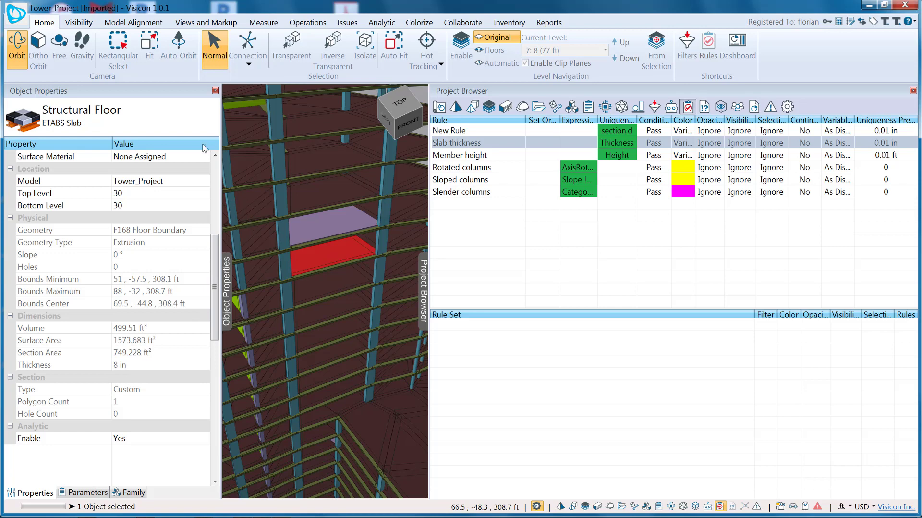
left_click(216, 92)
- Apply the Member height rule and examine the columns and walls down the tower to the podium
scroll(295, 265, "down", 5)
left_click(500, 155)
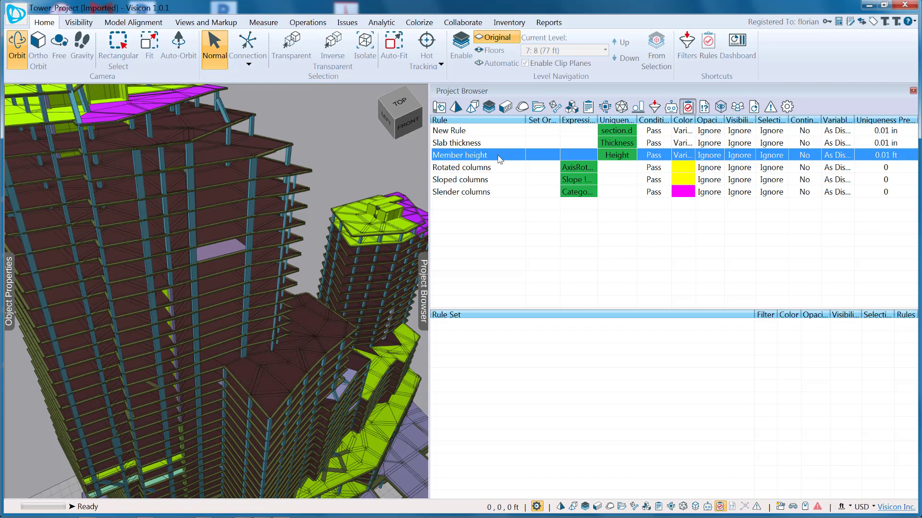
left_click_drag(199, 380, 229, 250)
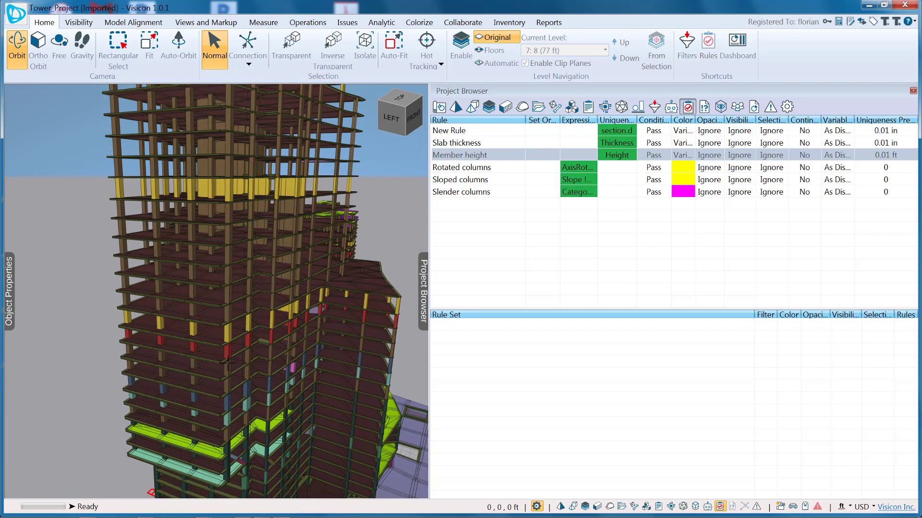
left_click_drag(227, 363, 189, 304)
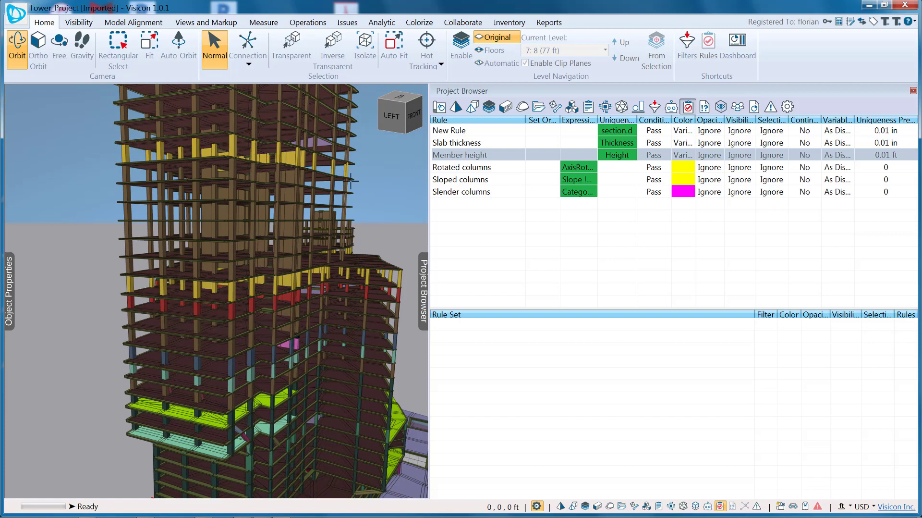
middle_click_drag(294, 340, 298, 252)
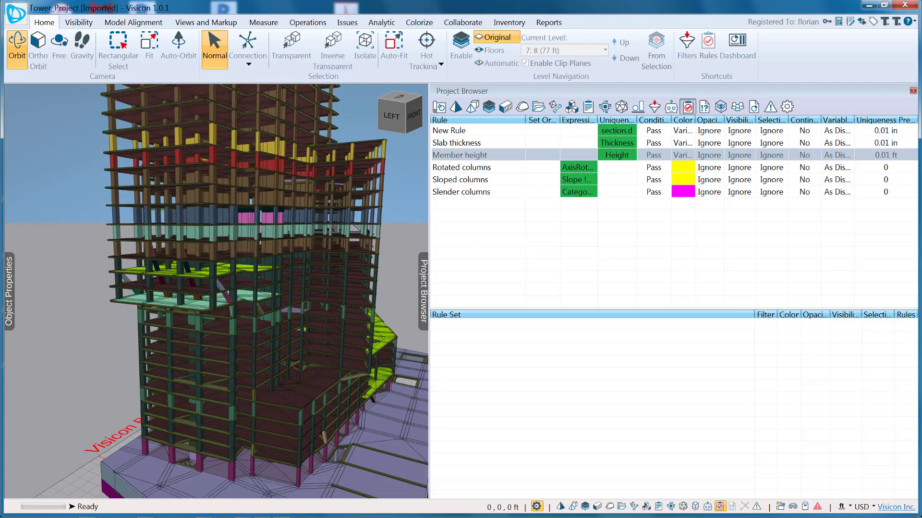
middle_click_drag(290, 282, 299, 350)
scroll(298, 350, "down", 2)
- Apply the Rotated columns rule to the tower and widen the rule list's Expression column
double_click(463, 167)
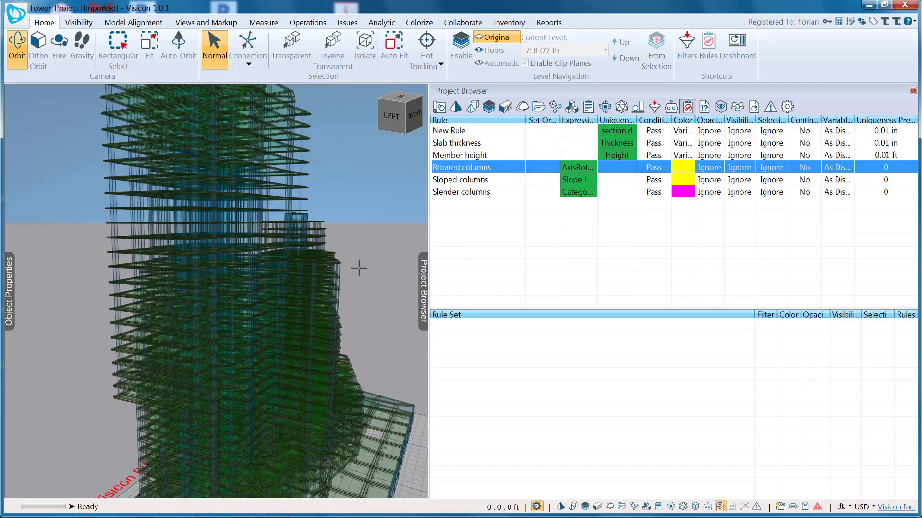
left_click_drag(359, 267, 284, 294)
left_click_drag(598, 120, 702, 120)
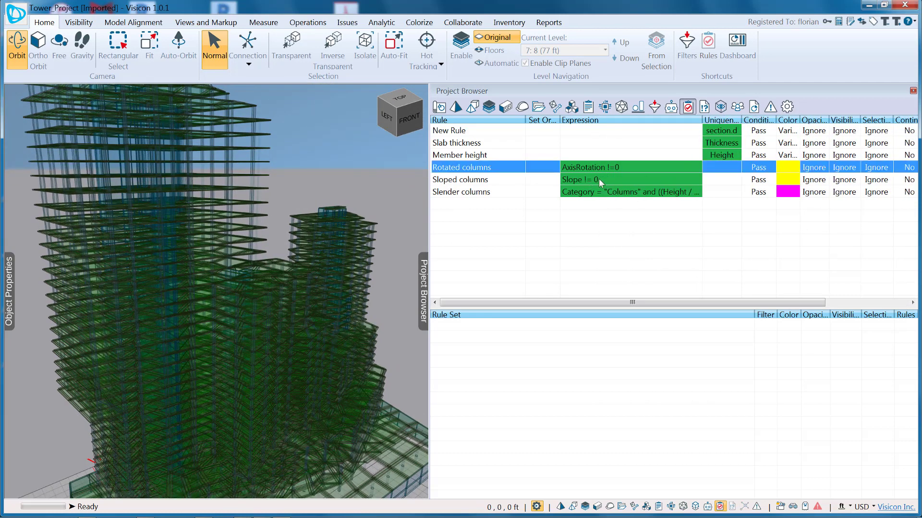
left_click_drag(344, 288, 322, 265)
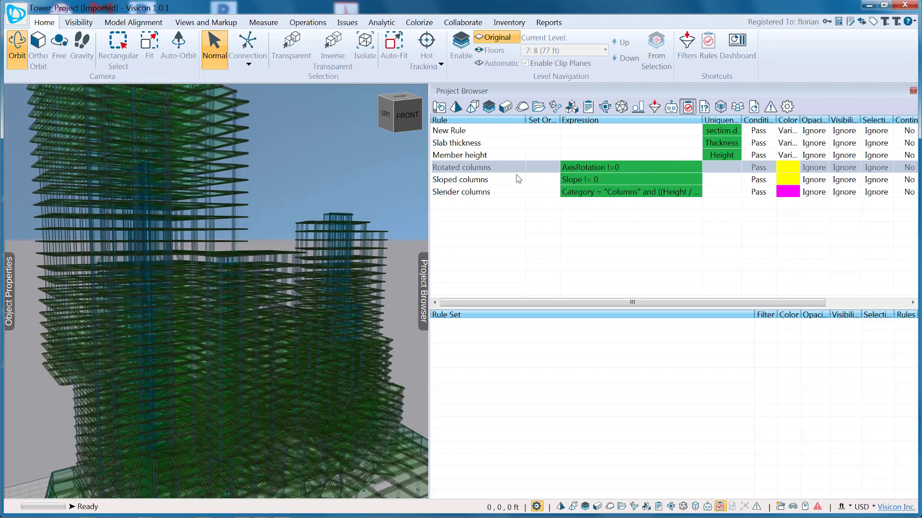
- Apply the Sloped columns rule and examine the highlighted members on the tower and around its base
left_click(510, 181)
middle_click_drag(295, 319, 305, 216)
scroll(288, 231, "up", 4)
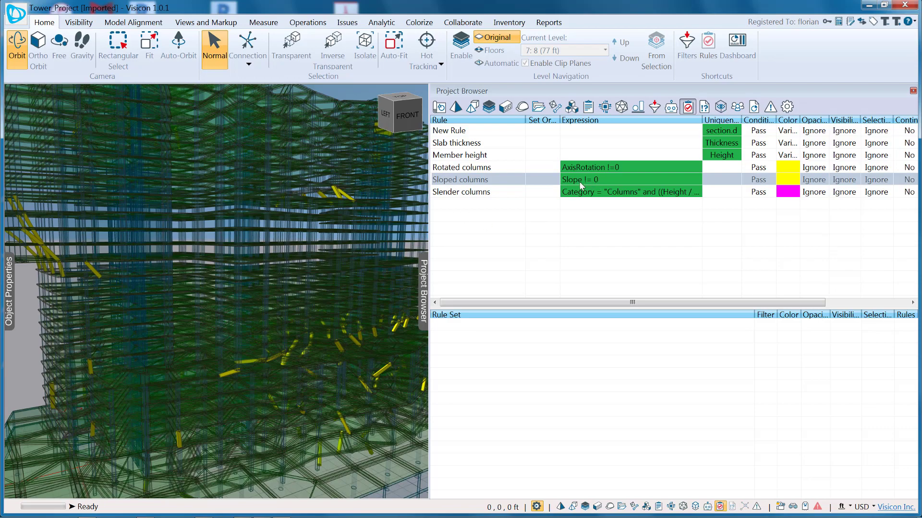
left_click_drag(149, 312, 204, 201)
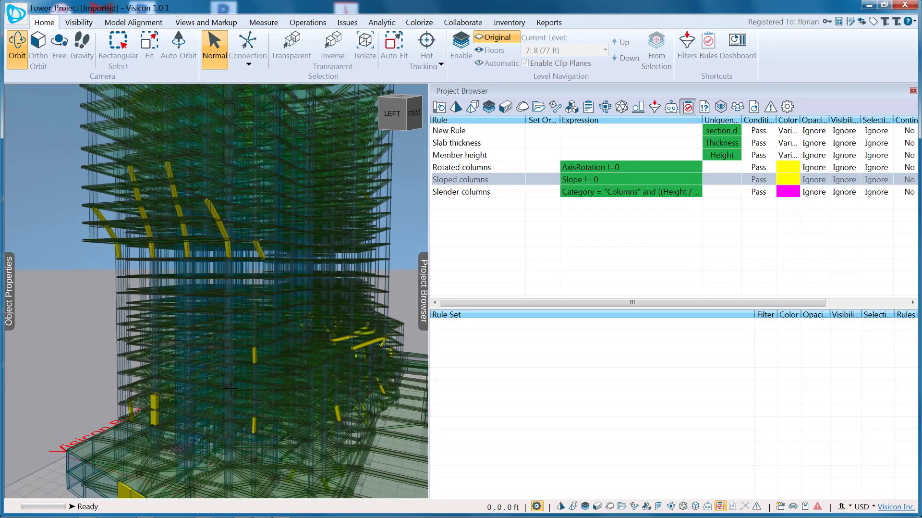
scroll(231, 387, "down", 5)
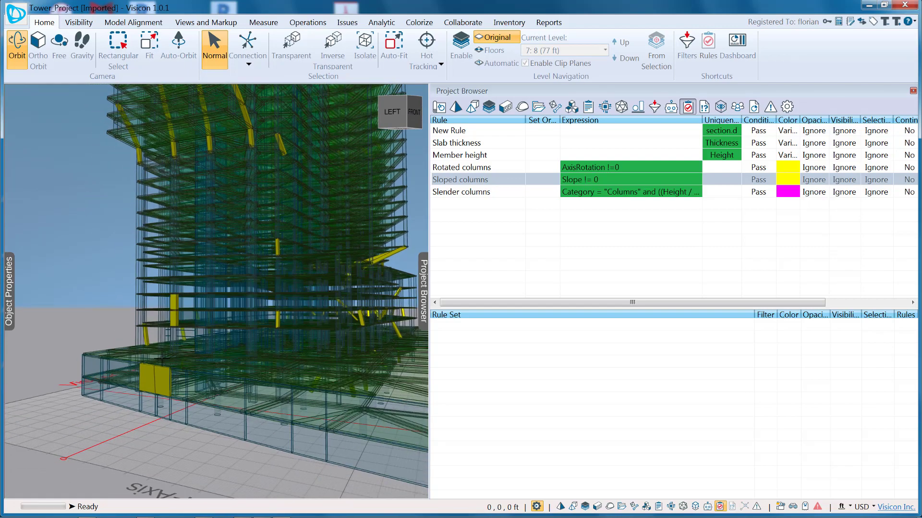
left_click_drag(160, 379, 97, 405)
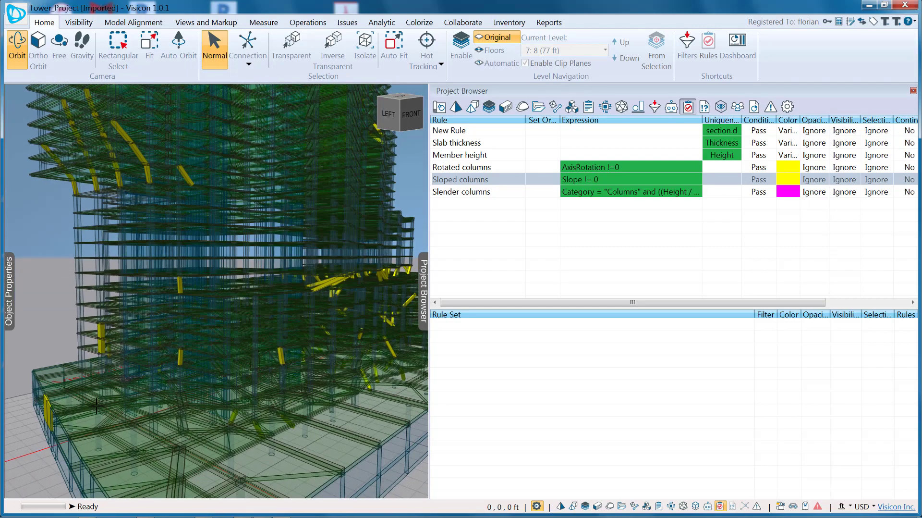
scroll(189, 402, "down", 3)
- Apply the Slender columns rule and review its full expression in the Expression Editor
left_click(513, 192)
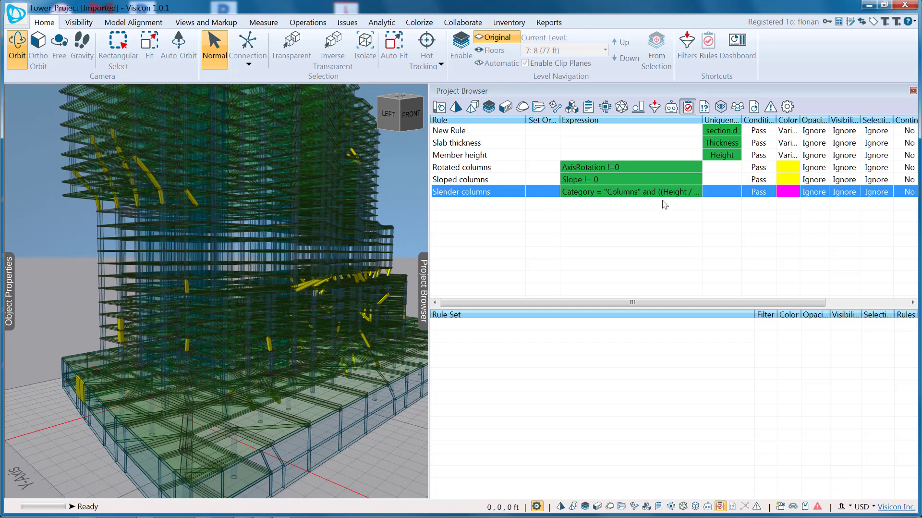
right_click(513, 196)
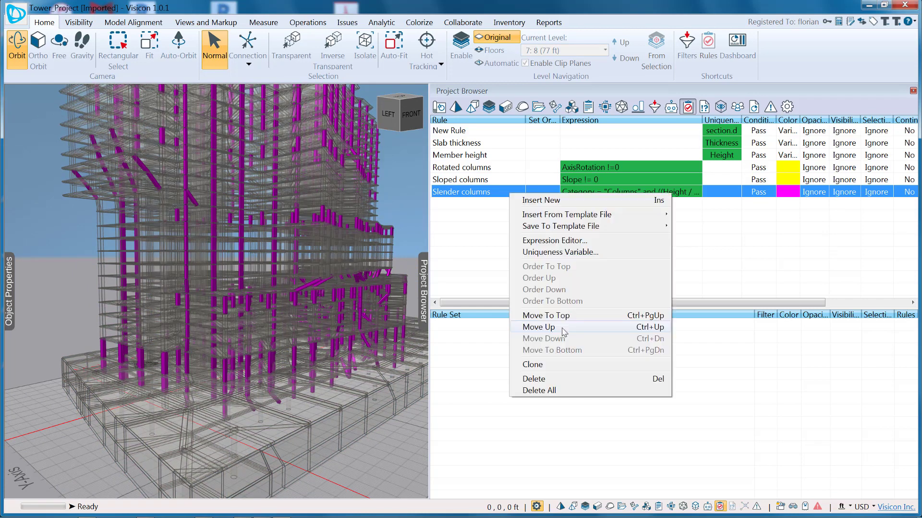
left_click(584, 244)
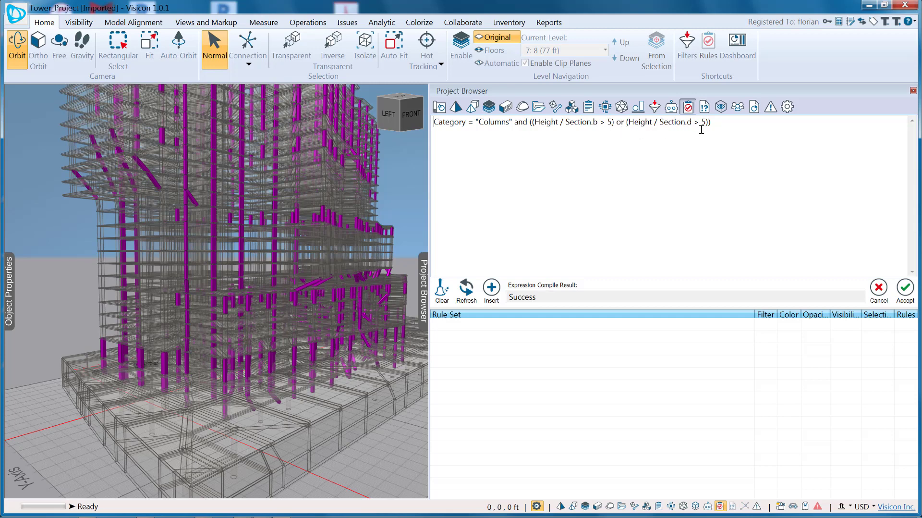
left_click(906, 288)
- Examine the slender columns highlighted over the full height of the tower and the lower buildings
left_click_drag(400, 230, 311, 269)
scroll(311, 251, "down", 5)
middle_click_drag(311, 252, 330, 313)
scroll(331, 313, "up", 2)
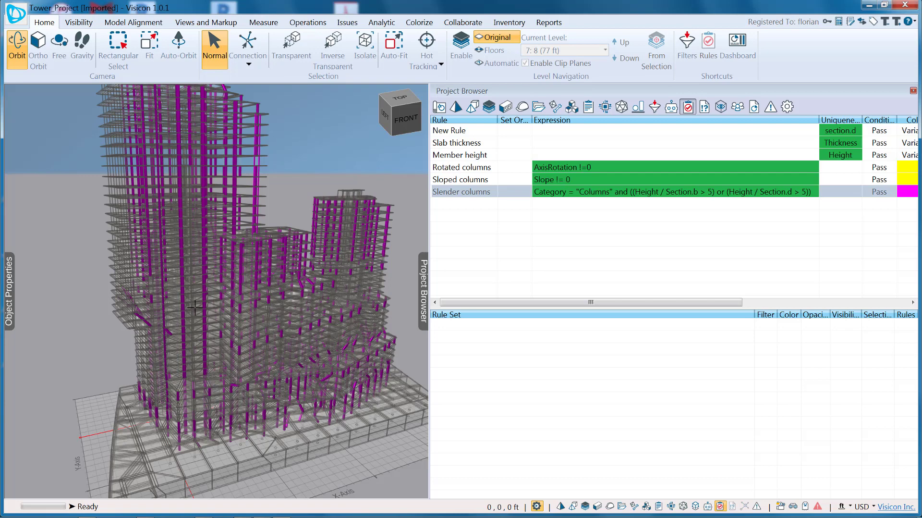
left_click_drag(194, 308, 260, 300)
middle_click_drag(259, 300, 246, 343)
scroll(246, 342, "down", 1)
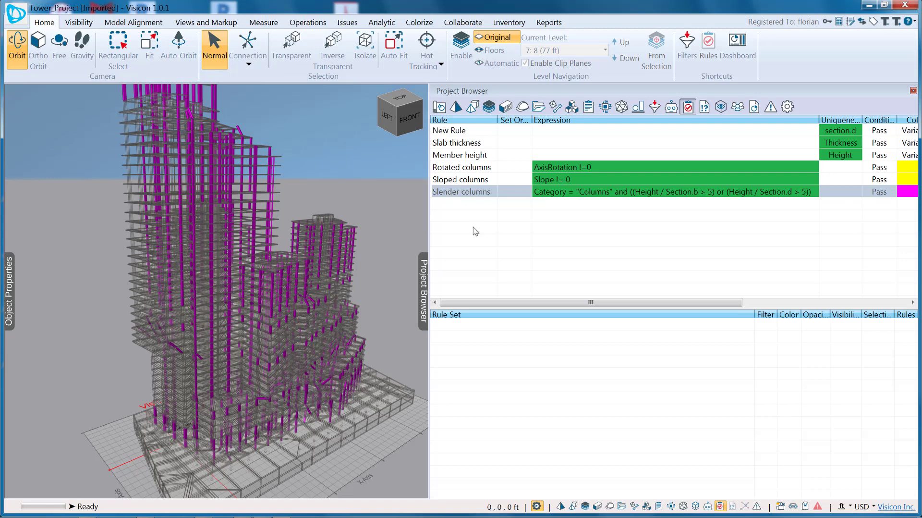
middle_click_drag(356, 272, 359, 297)
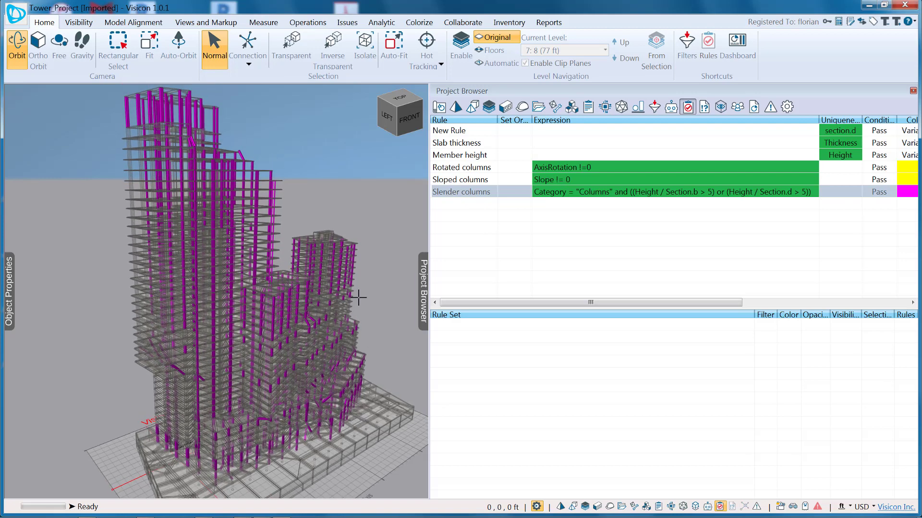